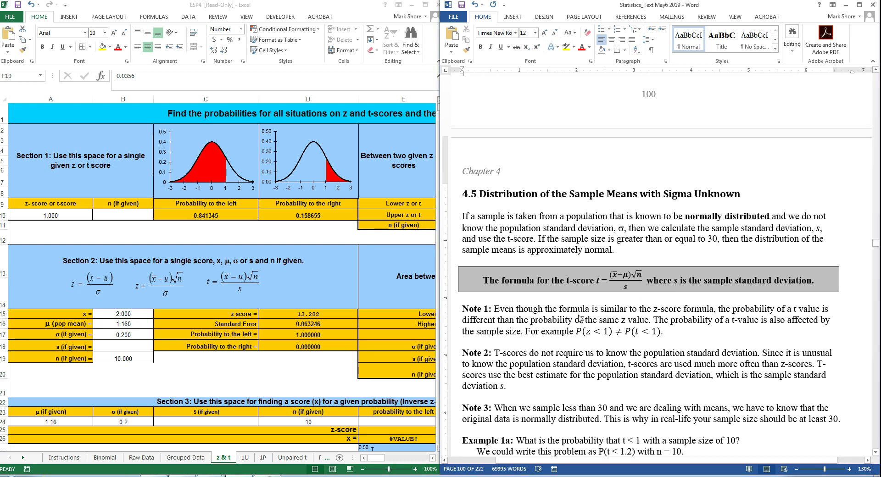
Scroll the textbook to Example 1a's answer table, then select sample-size cell B10 in Excel
{"action": "scroll", "coordinate": [579, 315], "scroll_direction": "down", "scroll_amount": 1}
{"action": "scroll", "coordinate": [579, 315], "scroll_direction": "down", "scroll_amount": 1}
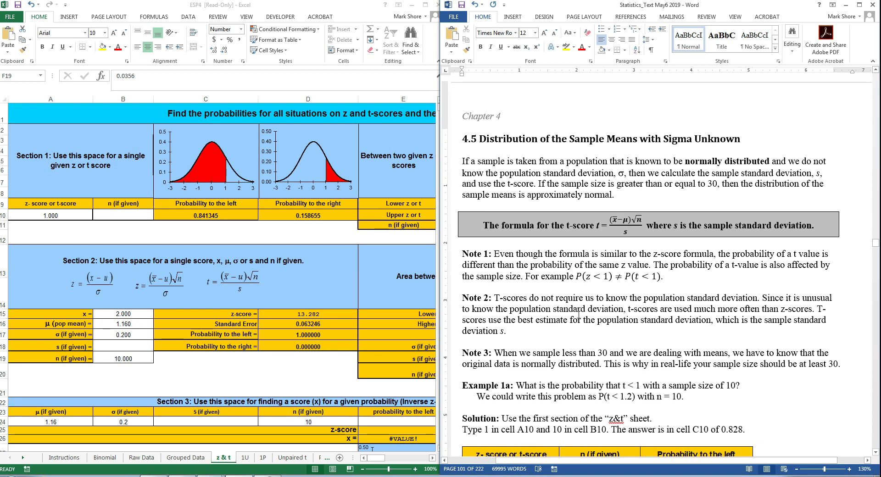
{"action": "scroll", "coordinate": [579, 315], "scroll_direction": "down", "scroll_amount": 1}
{"action": "scroll", "coordinate": [579, 315], "scroll_direction": "down", "scroll_amount": 1}
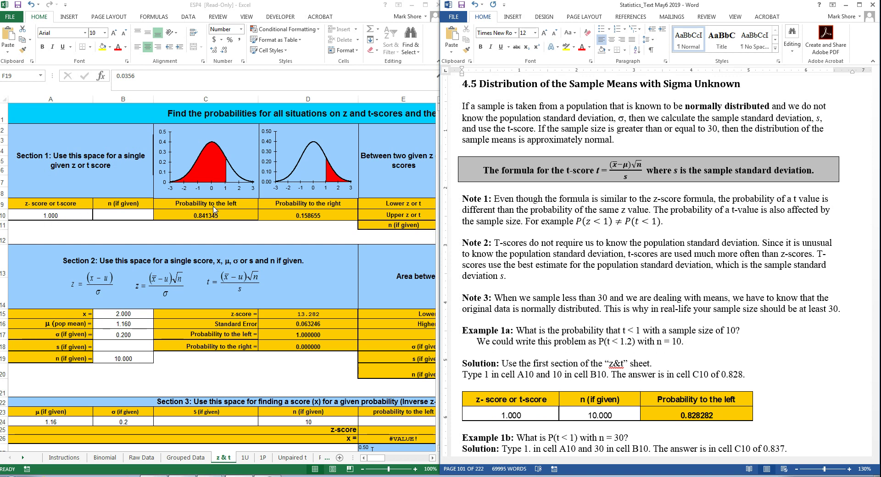
{"action": "left_click", "coordinate": [128, 216]}
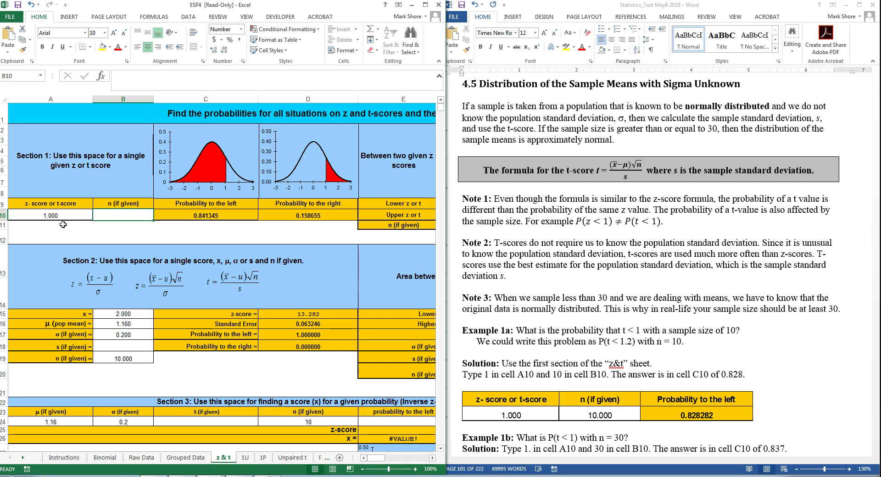
{"action": "left_click", "coordinate": [68, 216]}
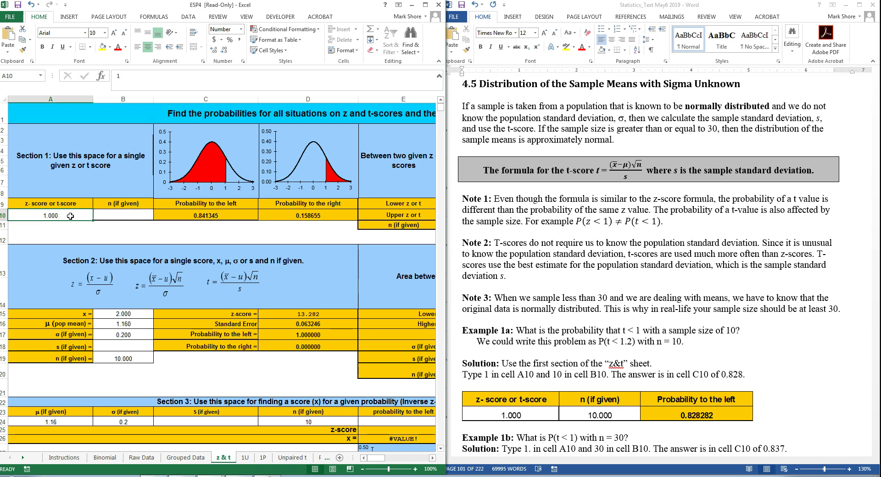
{"action": "left_click", "coordinate": [228, 216]}
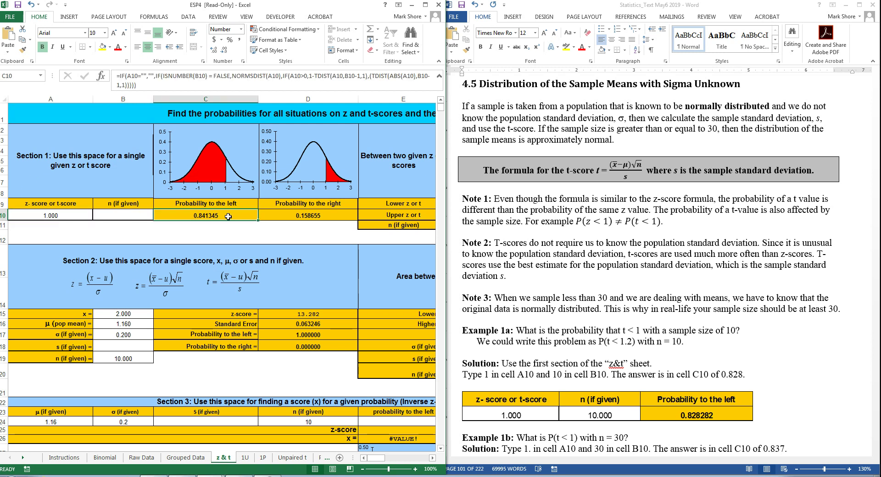
{"action": "left_click", "coordinate": [111, 216]}
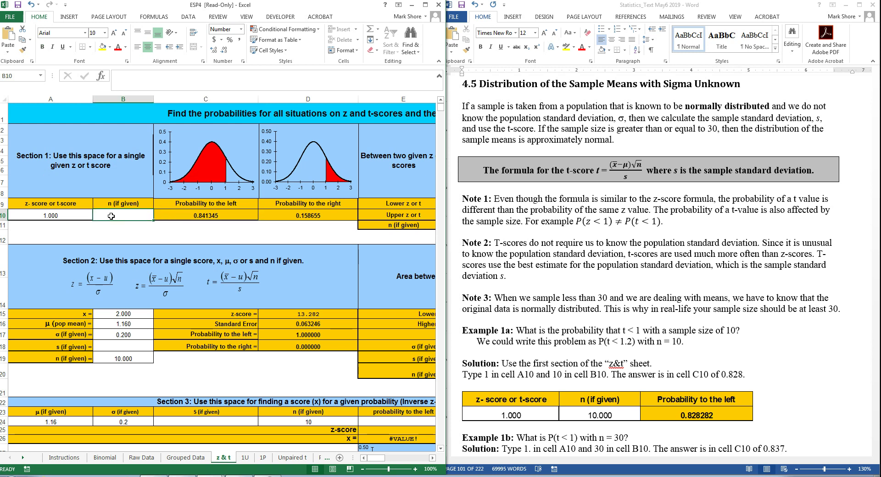
{"action": "type", "text": "10"}
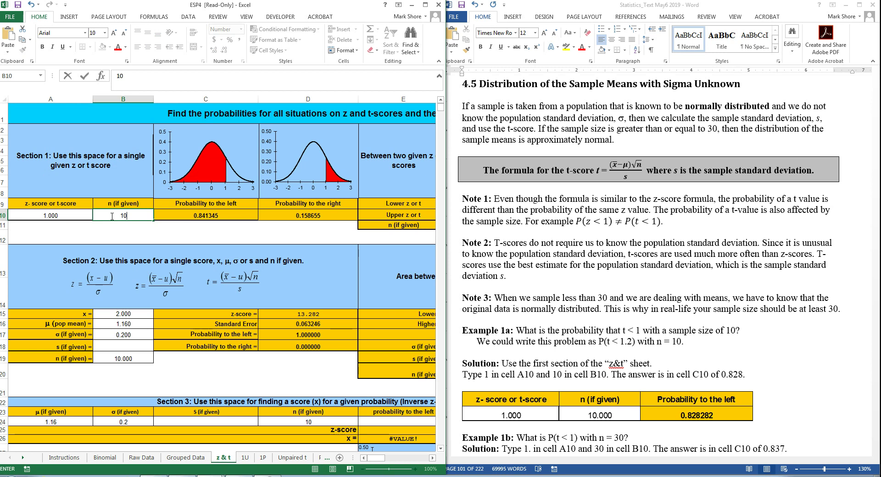
{"action": "key", "text": "Return"}
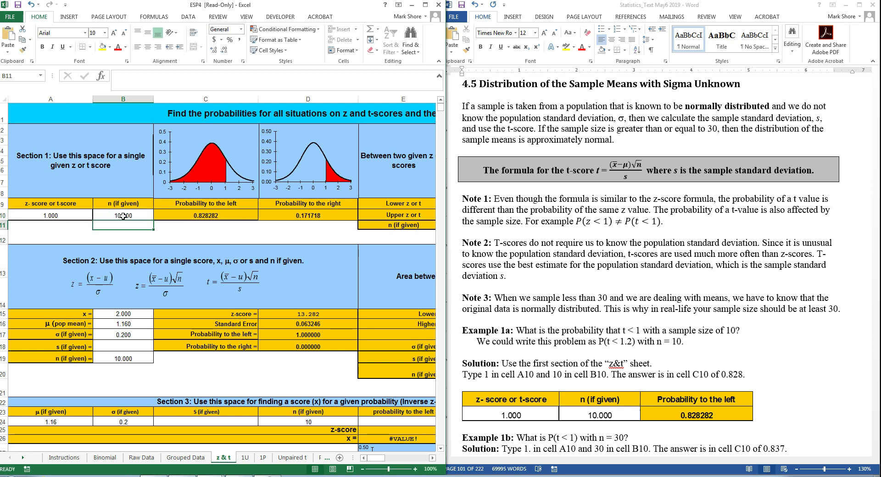
{"action": "left_click", "coordinate": [234, 217]}
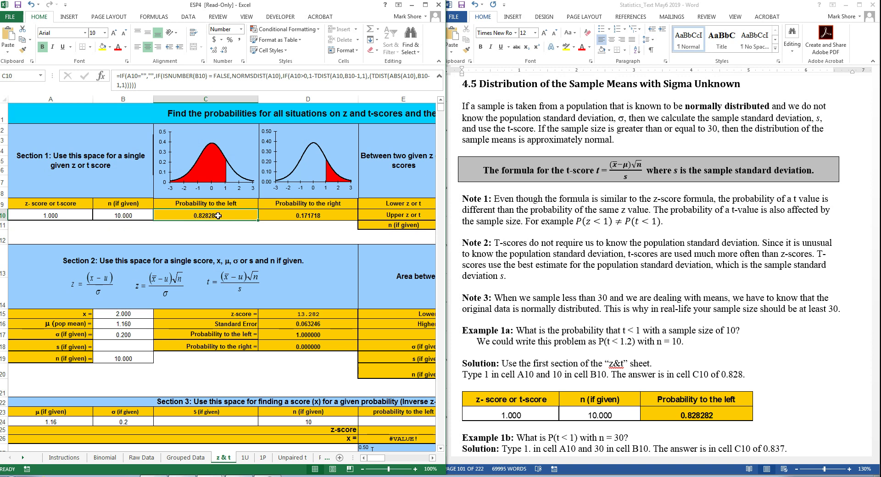
{"action": "left_click", "coordinate": [123, 217]}
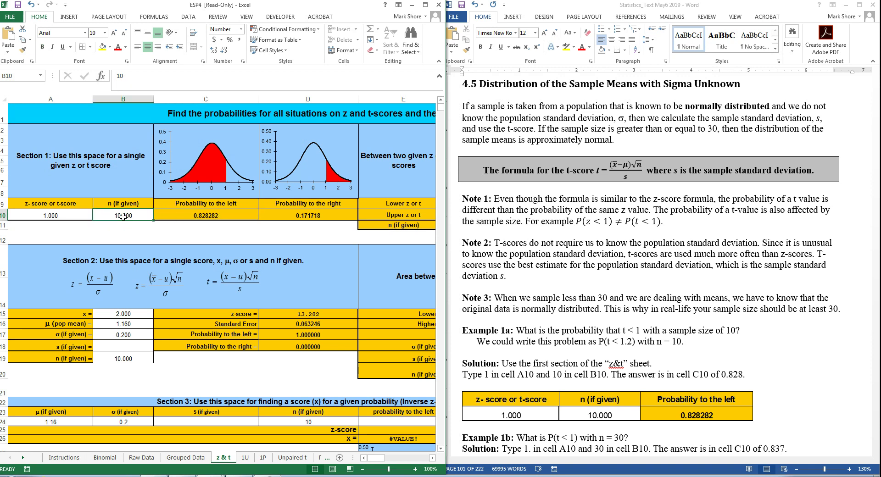
{"action": "key", "text": "Delete"}
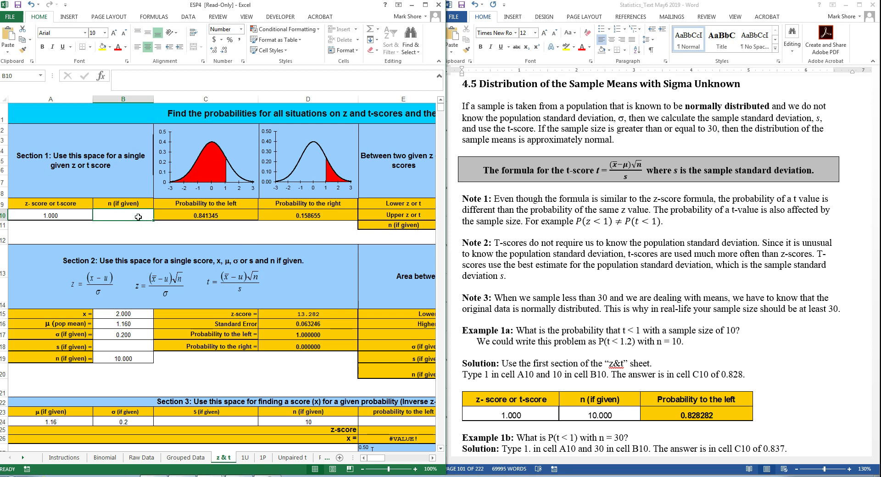
{"action": "type", "text": "10"}
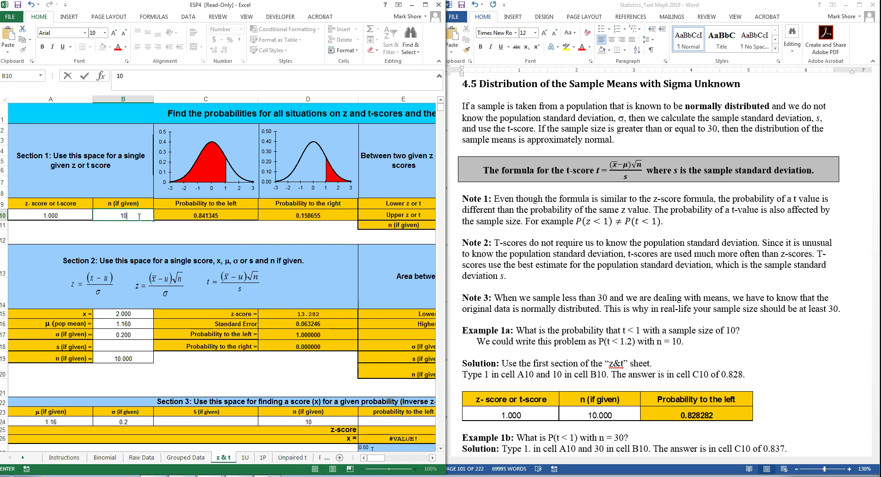
{"action": "key", "text": "Return"}
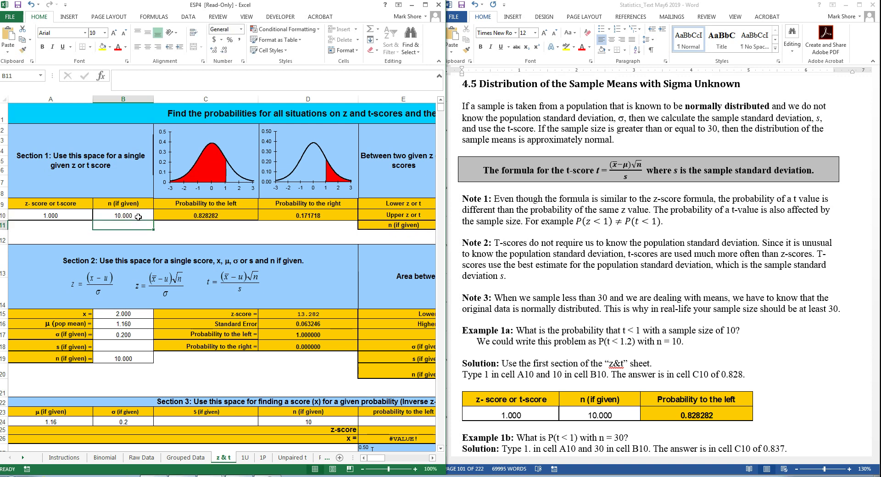
{"action": "left_click", "coordinate": [138, 215]}
{"action": "type", "text": "30"}
{"action": "key", "text": "Return"}
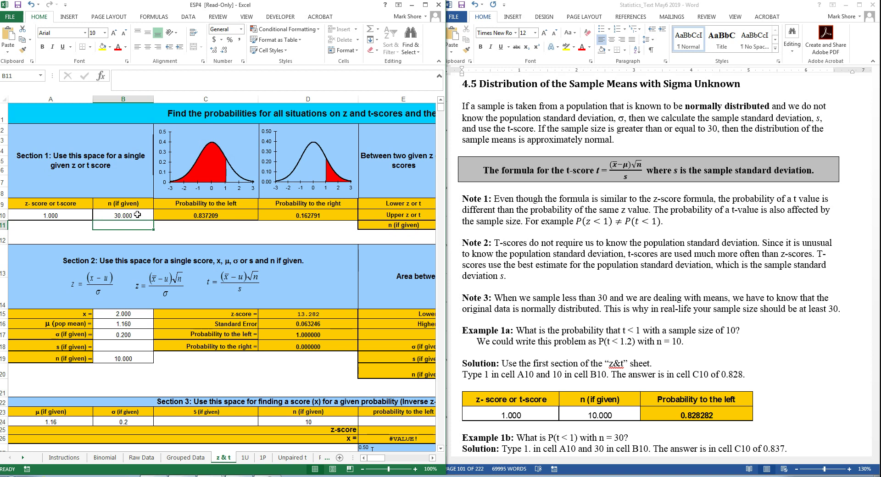
{"action": "left_click", "coordinate": [137, 215]}
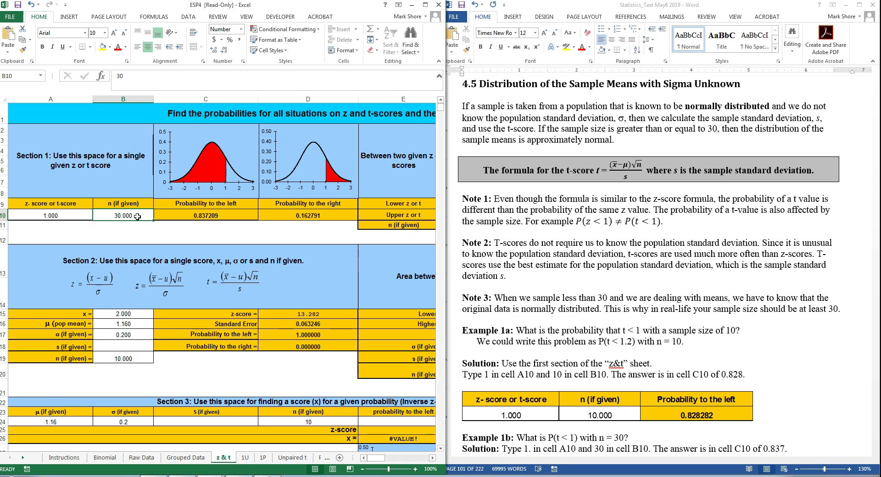
{"action": "type", "text": "100"}
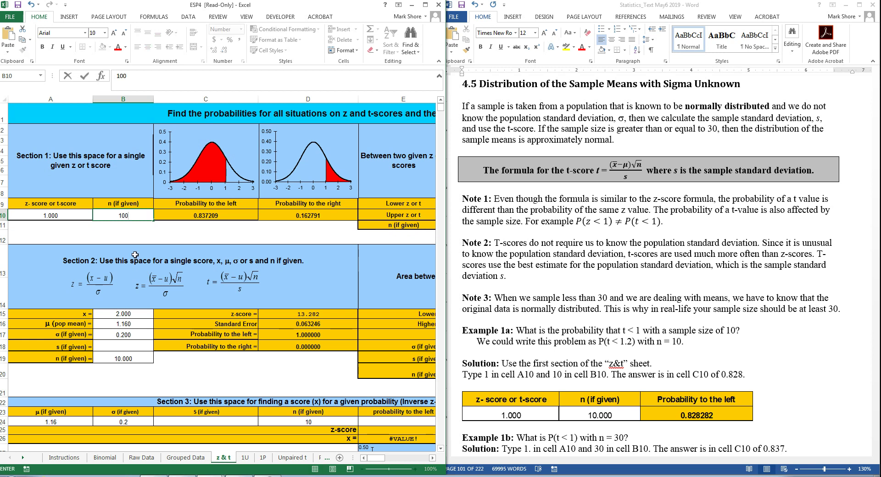
{"action": "key", "text": "Return"}
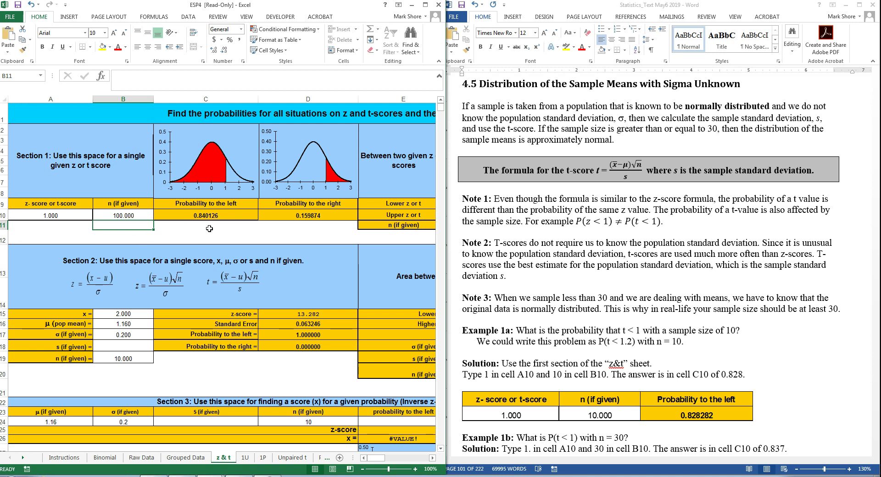
{"action": "left_click", "coordinate": [142, 218]}
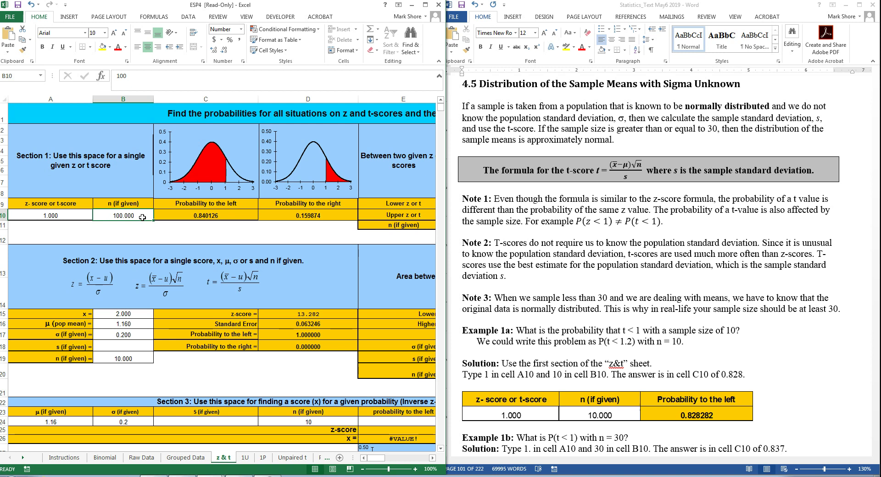
{"action": "key", "text": "Delete"}
{"action": "type", "text": "100"}
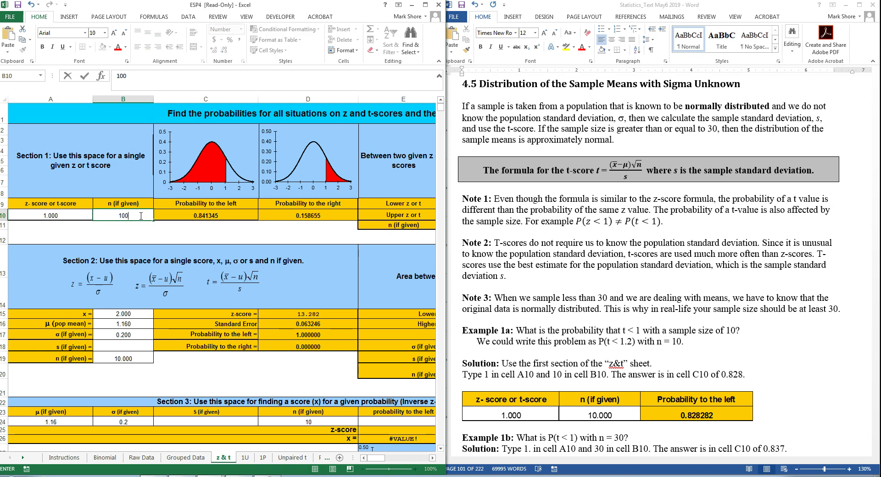
{"action": "key", "text": "Return"}
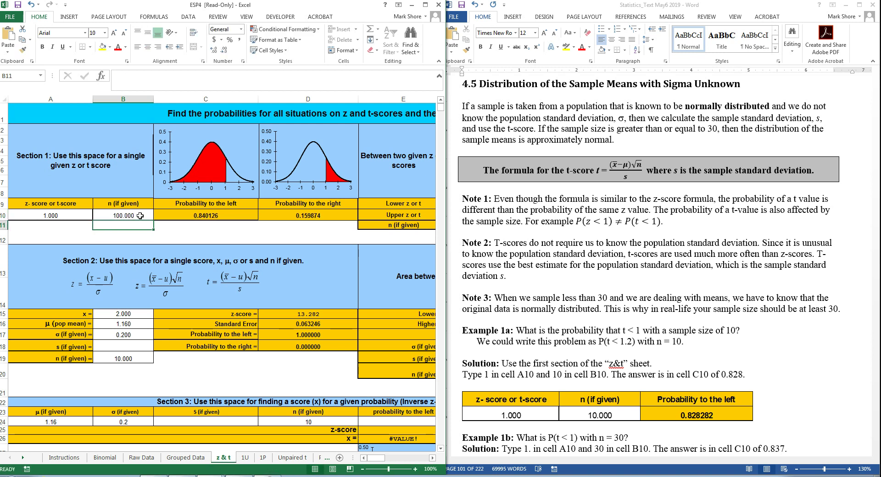
{"action": "left_click", "coordinate": [140, 216]}
{"action": "type", "text": "1000"}
{"action": "key", "text": "Return"}
{"action": "left_click", "coordinate": [138, 216]}
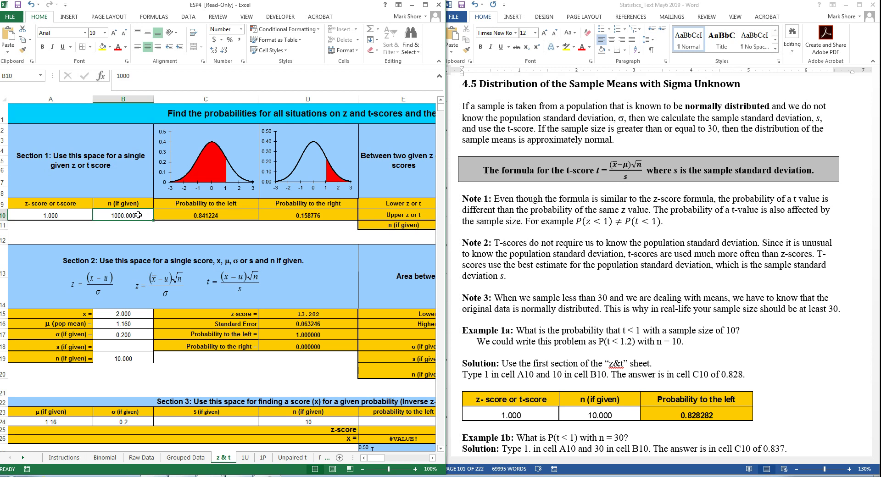
{"action": "key", "text": "Delete"}
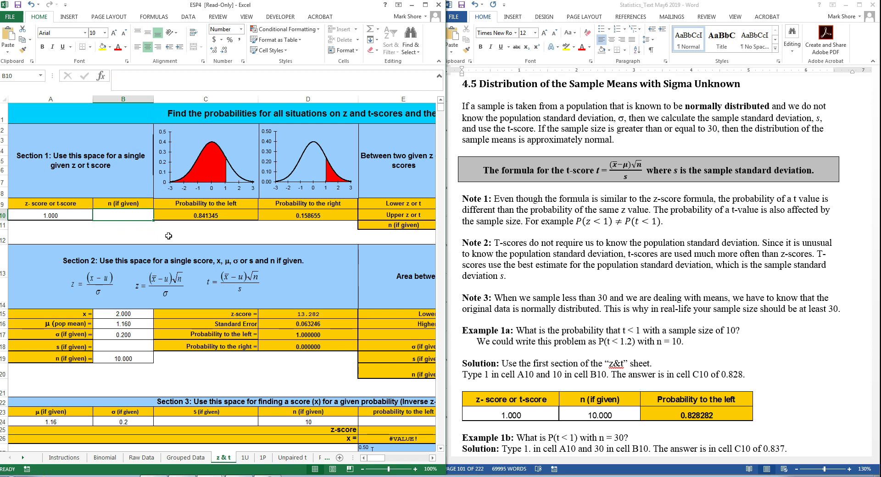
Try a sample size of 2 in B10 and inspect C10's probability formula
{"action": "type", "text": "2"}
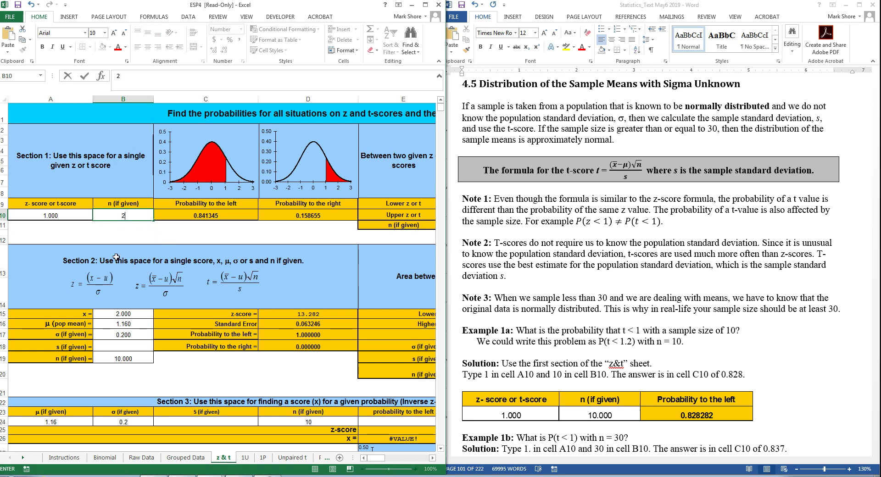
{"action": "key", "text": "Return"}
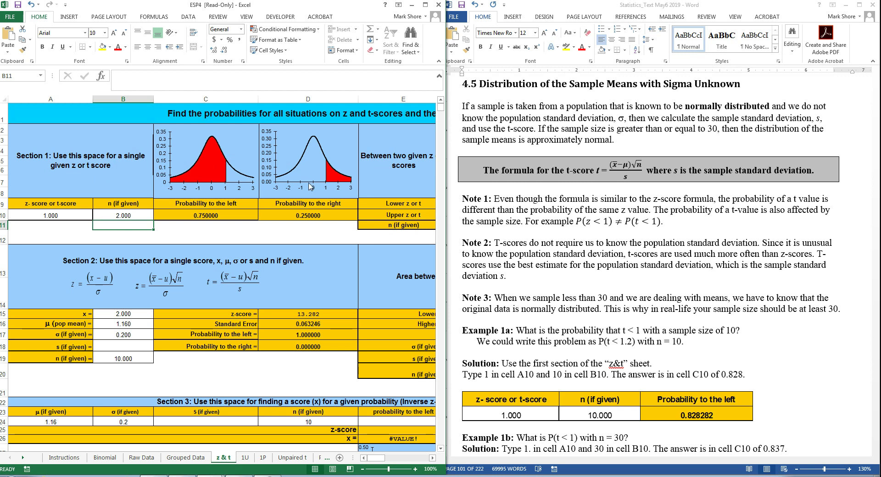
{"action": "left_click", "coordinate": [202, 216]}
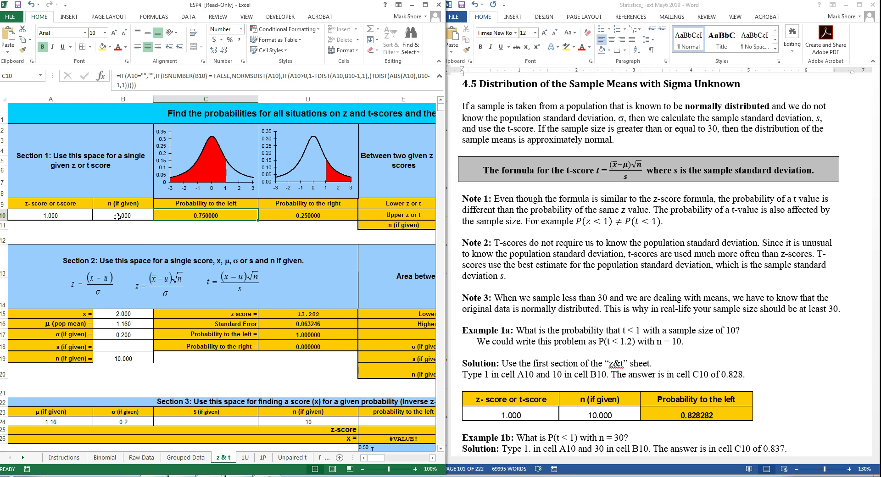
Read ahead to Examples 1b–1c, then set B10 to 10, giving 0.828282 to the left
{"action": "left_click", "coordinate": [607, 327]}
{"action": "scroll", "coordinate": [634, 291], "scroll_direction": "down", "scroll_amount": 3}
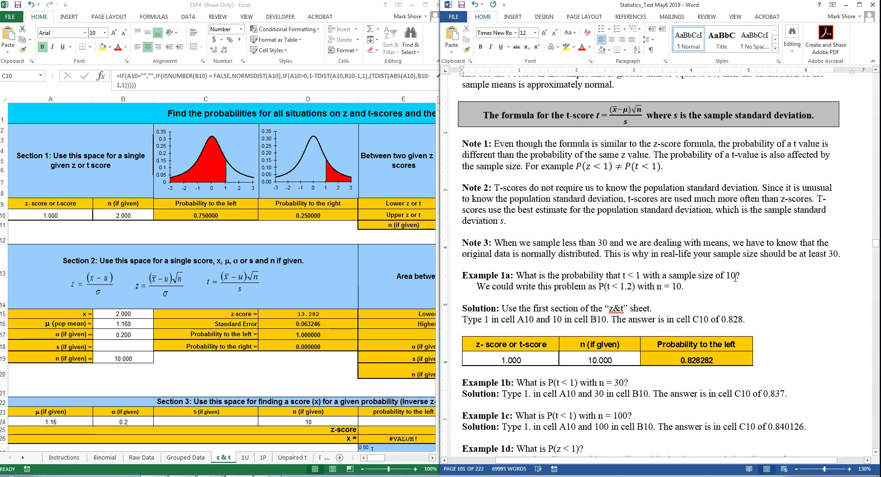
{"action": "left_click", "coordinate": [68, 214]}
{"action": "left_click", "coordinate": [129, 214]}
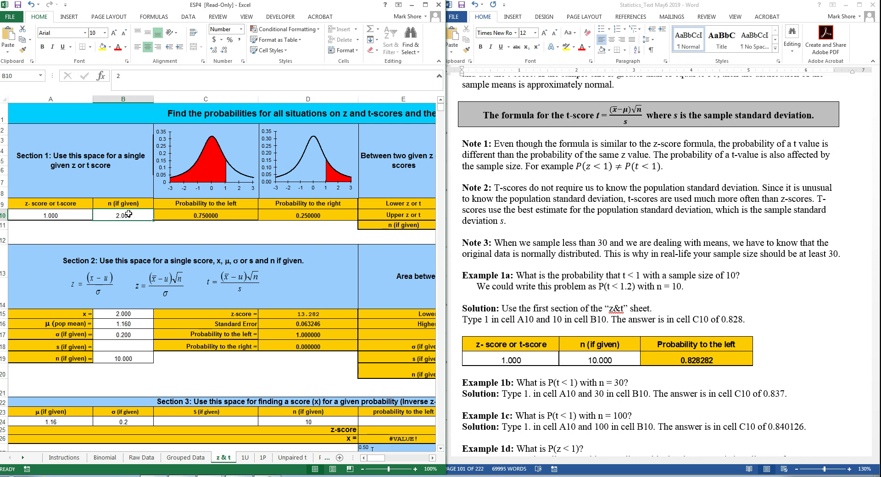
{"action": "type", "text": "10"}
{"action": "key", "text": "Return"}
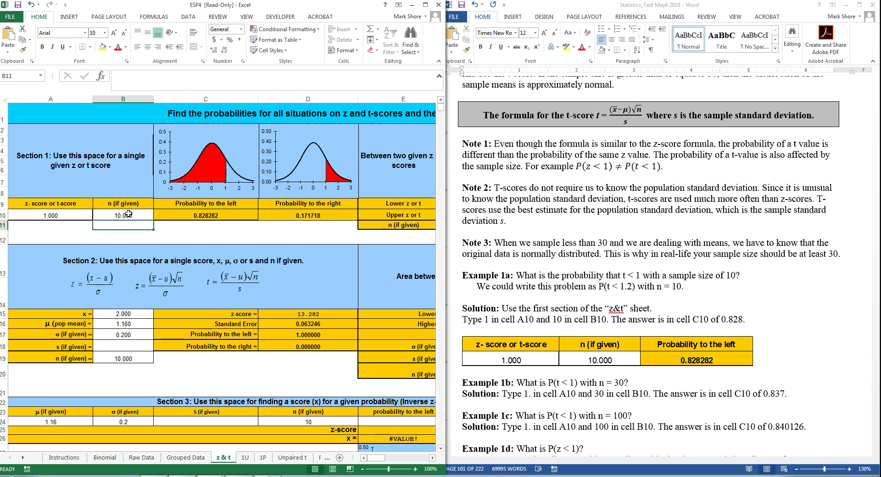
{"action": "left_click", "coordinate": [229, 215]}
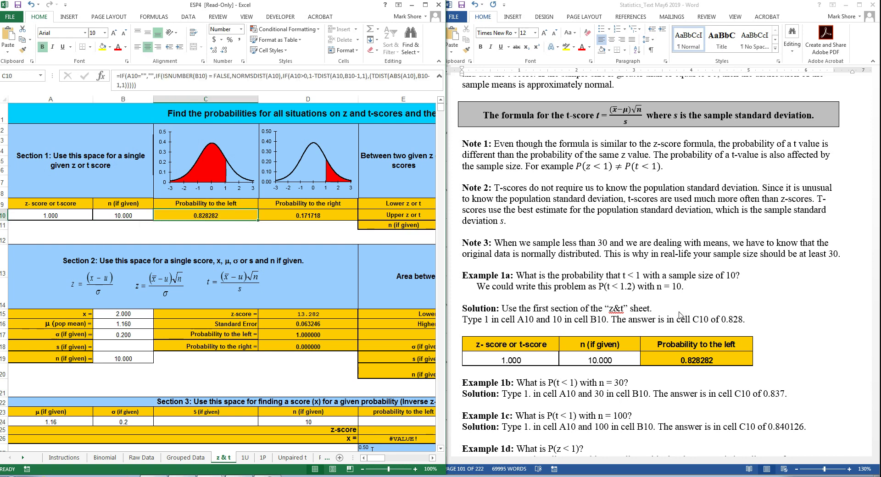
Enter t-scores -1.5 and 1.5 with sample size 25 in F9–F11, giving 0.853344 between
{"action": "scroll", "coordinate": [218, 276], "scroll_direction": "down", "scroll_amount": 3}
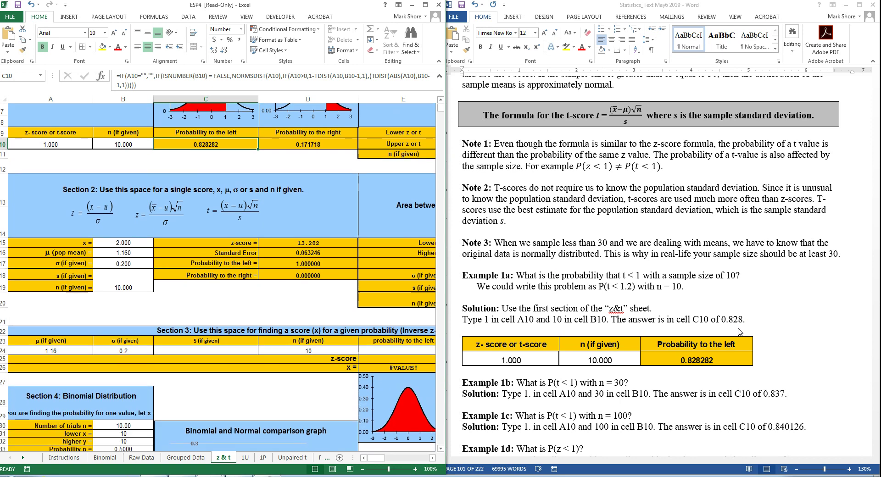
{"action": "scroll", "coordinate": [218, 276], "scroll_direction": "up", "scroll_amount": 2}
{"action": "scroll", "coordinate": [742, 329], "scroll_direction": "down", "scroll_amount": 5}
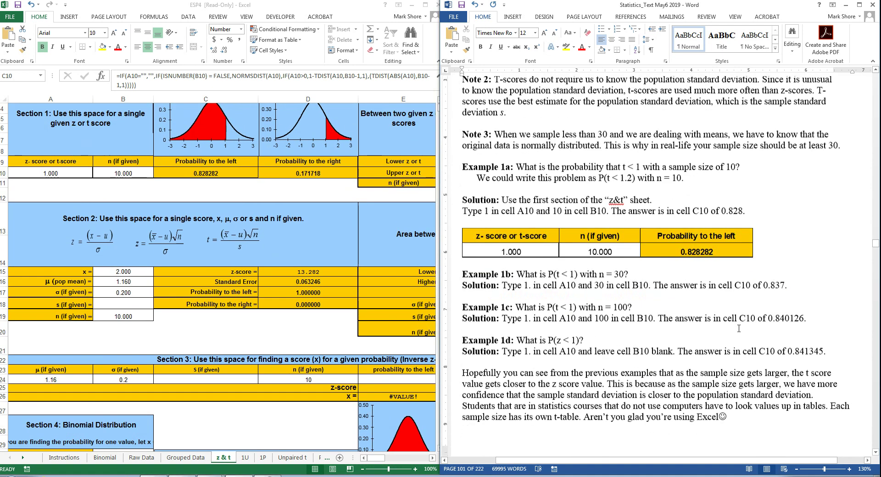
{"action": "scroll", "coordinate": [570, 349], "scroll_direction": "down", "scroll_amount": 5}
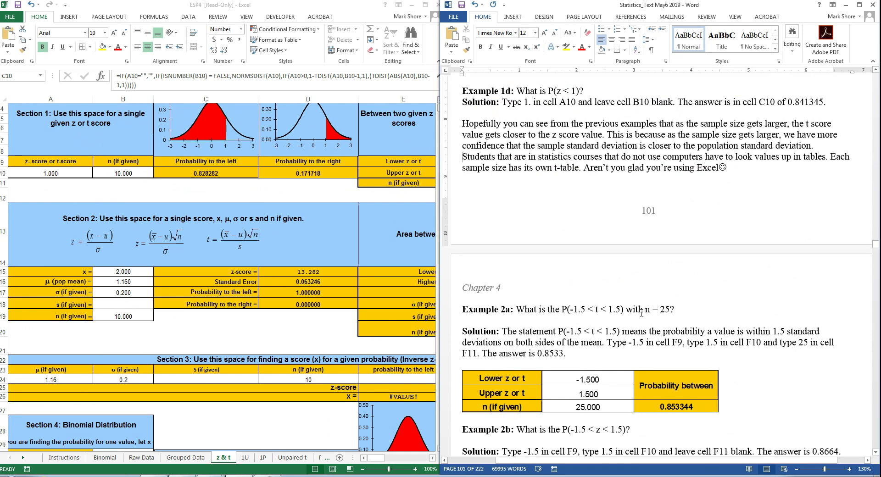
{"action": "left_click", "coordinate": [434, 460]}
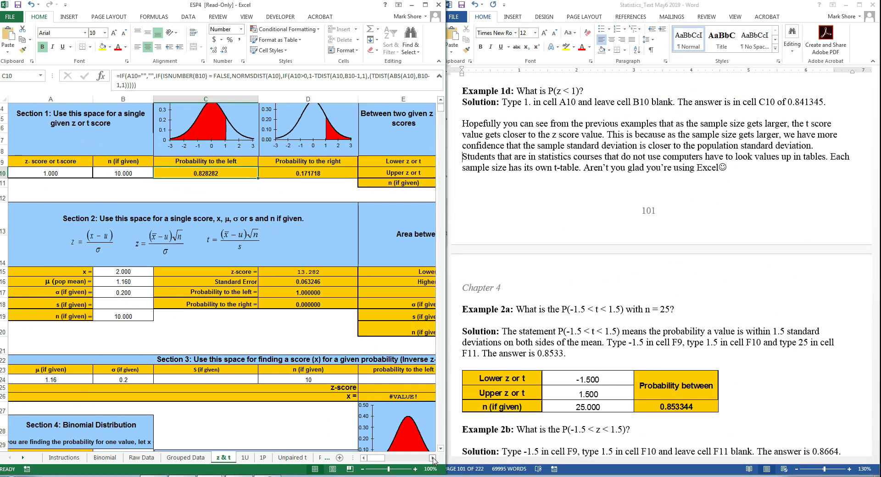
{"action": "left_click", "coordinate": [434, 460]}
{"action": "left_click", "coordinate": [434, 460]}
{"action": "left_click", "coordinate": [434, 460]}
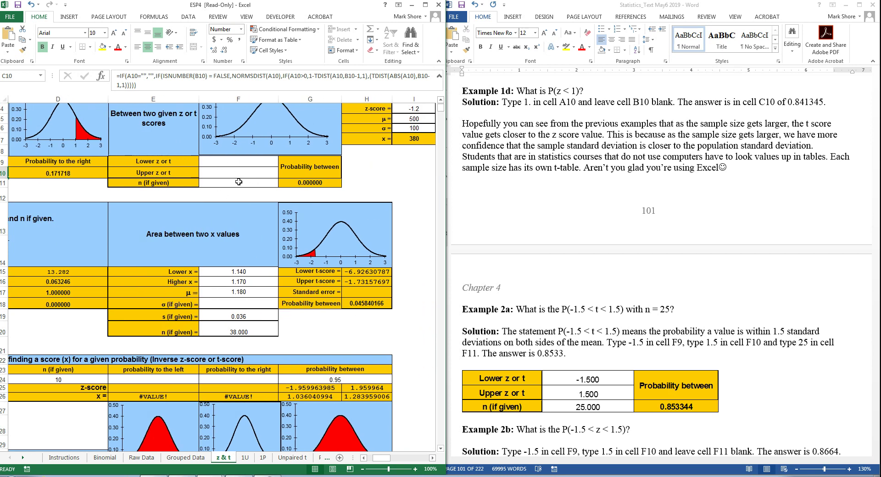
{"action": "left_click", "coordinate": [235, 162]}
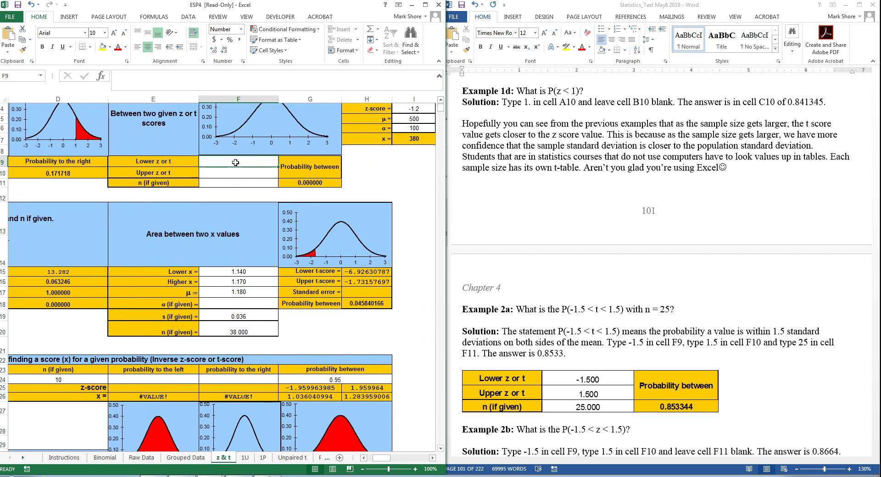
{"action": "type", "text": "-1.5"}
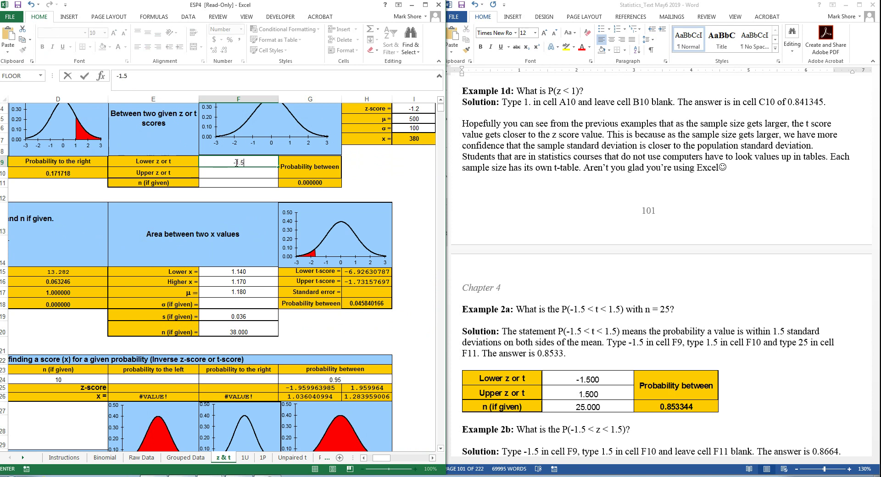
{"action": "key", "text": "Return"}
{"action": "type", "text": "1.5"}
{"action": "key", "text": "Return"}
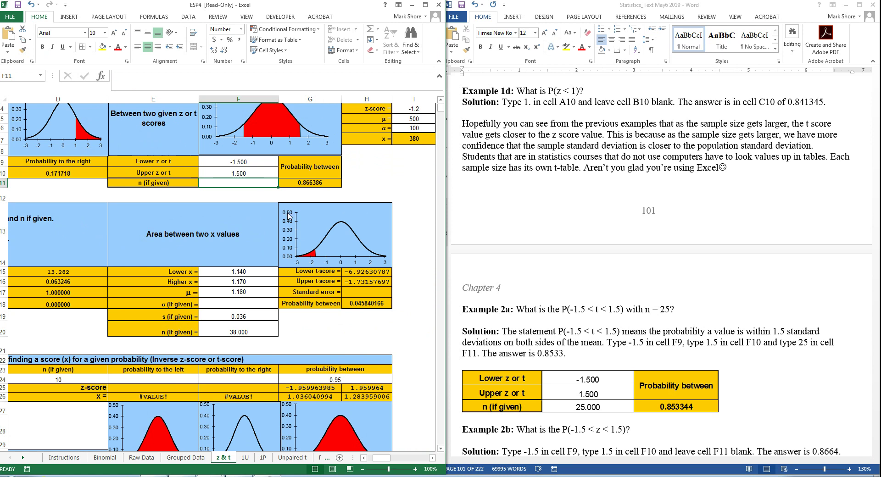
{"action": "type", "text": "25"}
{"action": "key", "text": "Return"}
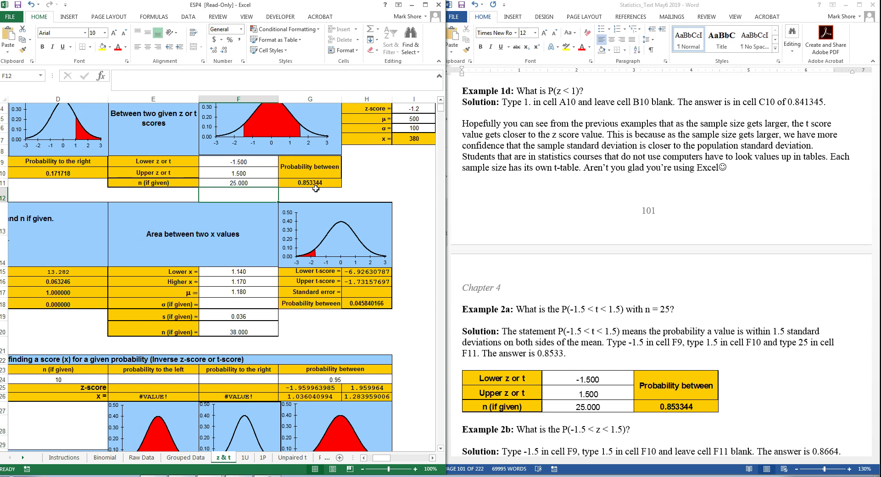
Clear and re-enter 25 in F11, then change the sample size to 5, giving 0.792000
{"action": "left_click", "coordinate": [235, 183]}
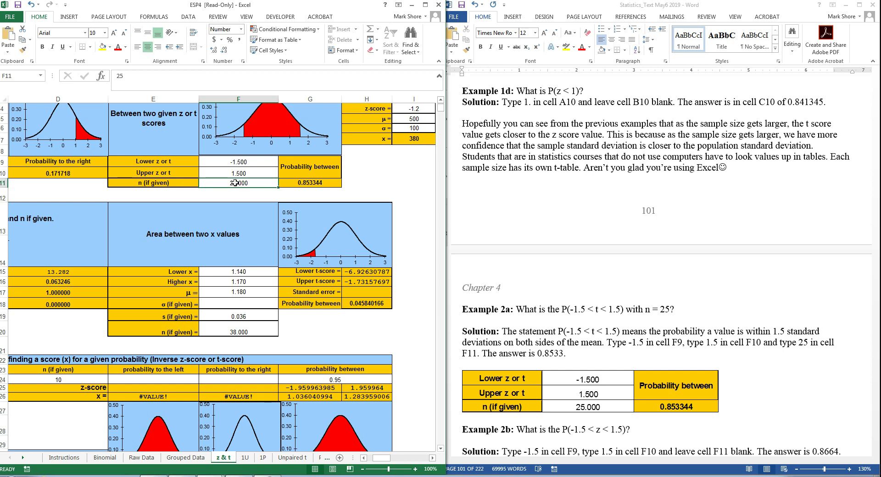
{"action": "key", "text": "Delete"}
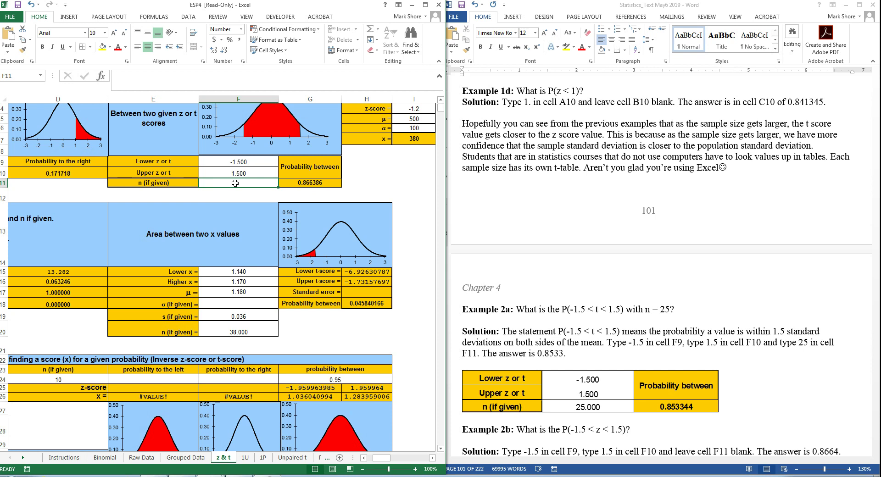
{"action": "type", "text": "25"}
{"action": "key", "text": "Return"}
{"action": "left_click", "coordinate": [235, 183]}
{"action": "type", "text": "5"}
{"action": "key", "text": "Return"}
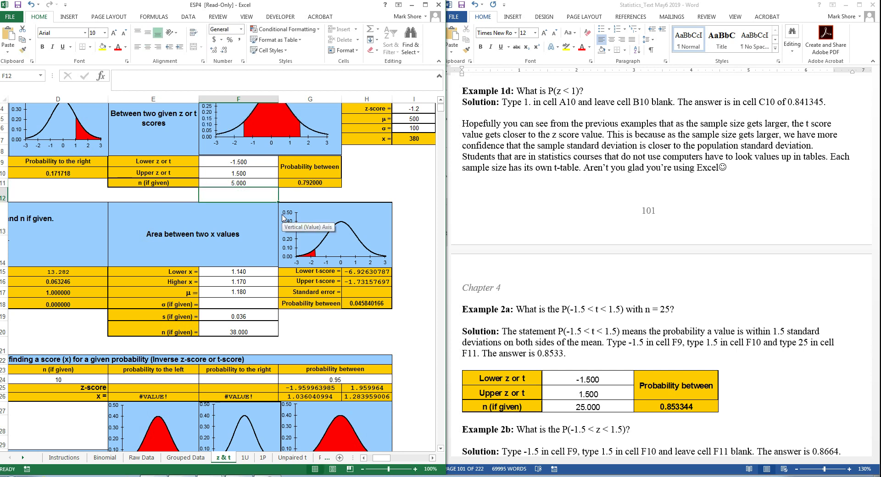
{"action": "left_click", "coordinate": [681, 311]}
Scroll the textbook through Examples 2b and 2c toward Example 3's solution
{"action": "scroll", "coordinate": [681, 311], "scroll_direction": "down", "scroll_amount": 6}
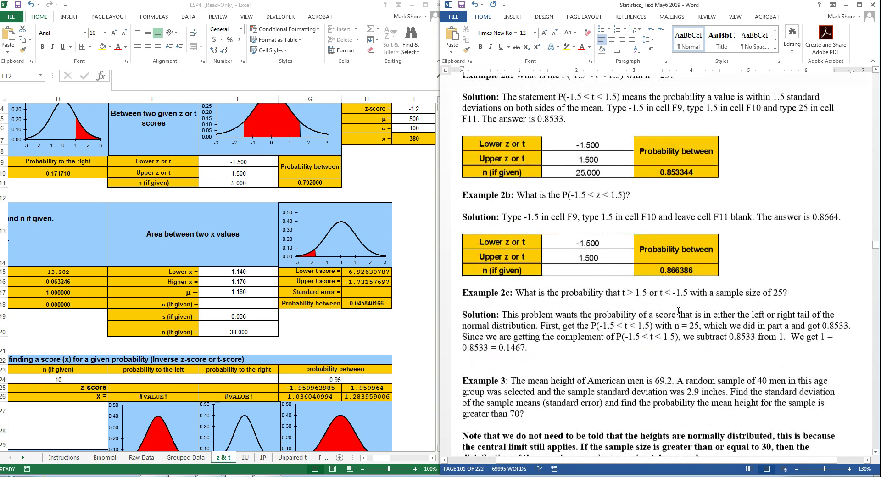
{"action": "scroll", "coordinate": [679, 311], "scroll_direction": "down", "scroll_amount": 1}
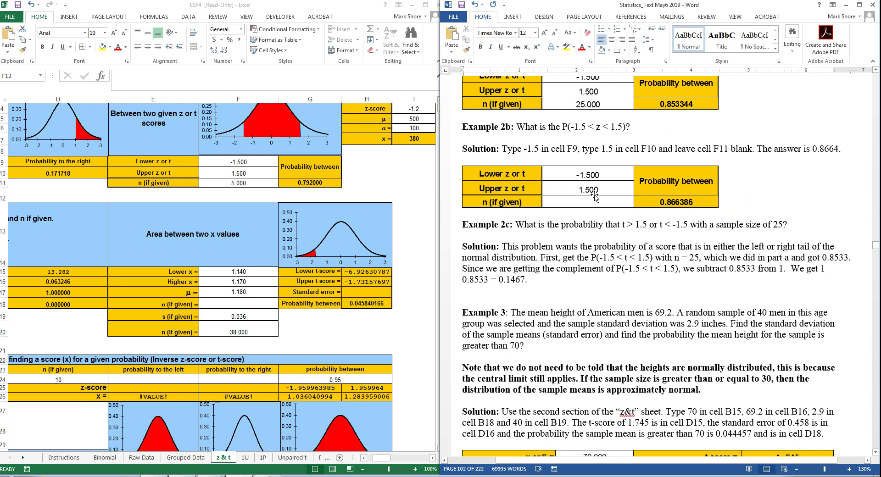
{"action": "scroll", "coordinate": [591, 201], "scroll_direction": "up", "scroll_amount": 4}
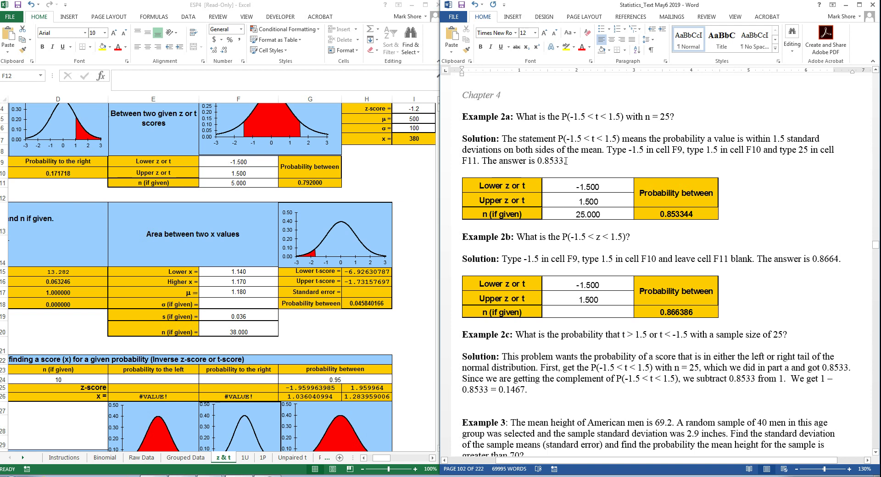
{"action": "scroll", "coordinate": [605, 267], "scroll_direction": "down", "scroll_amount": 2}
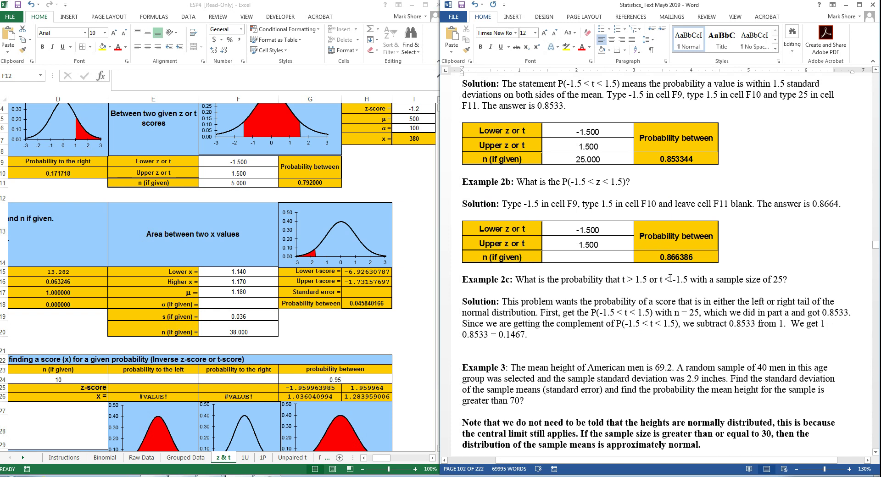
{"action": "scroll", "coordinate": [669, 277], "scroll_direction": "up", "scroll_amount": 1}
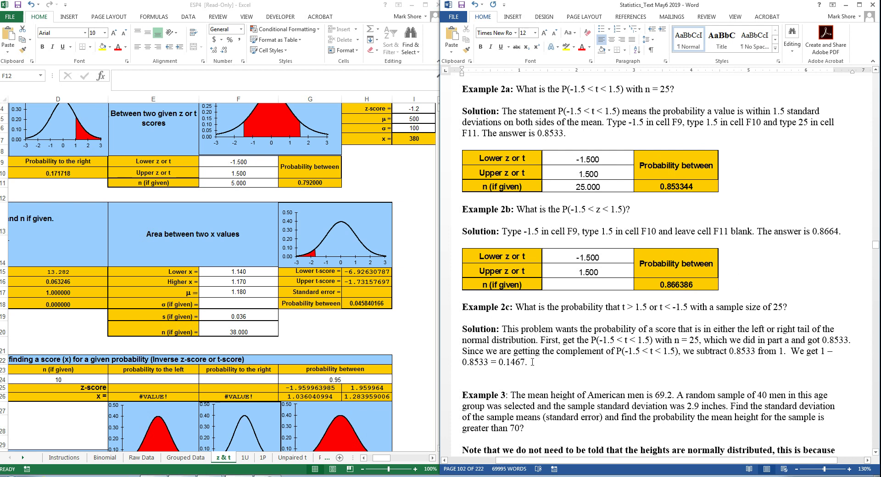
{"action": "scroll", "coordinate": [532, 362], "scroll_direction": "down", "scroll_amount": 5}
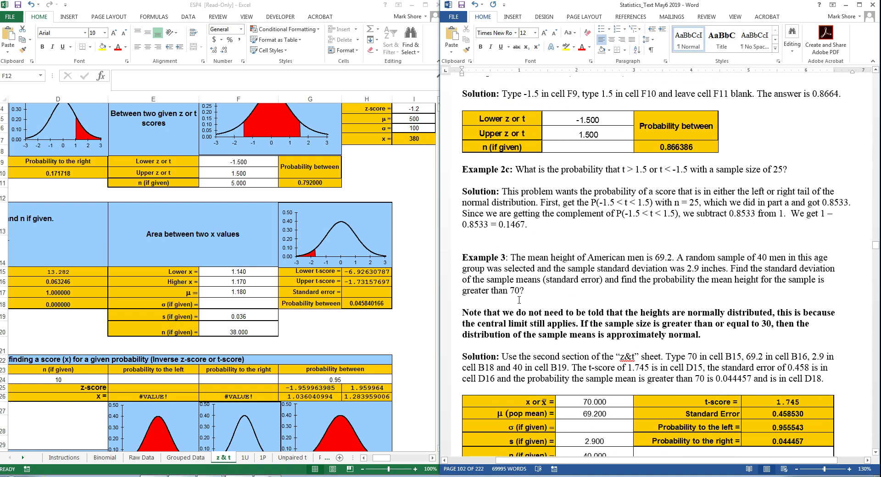
Scroll the z&t sheet back left until column A and Section 2's inputs show
{"action": "left_click", "coordinate": [363, 458]}
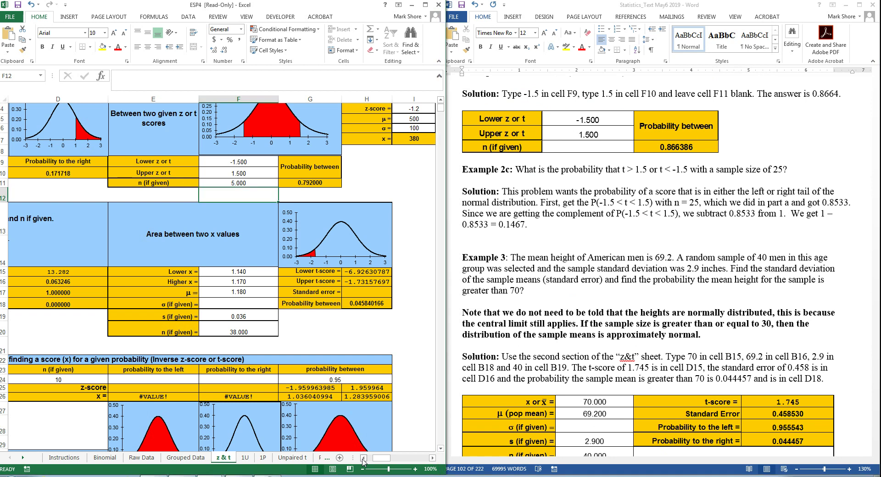
{"action": "left_click", "coordinate": [363, 458]}
{"action": "left_click", "coordinate": [363, 458]}
{"action": "left_click", "coordinate": [363, 458]}
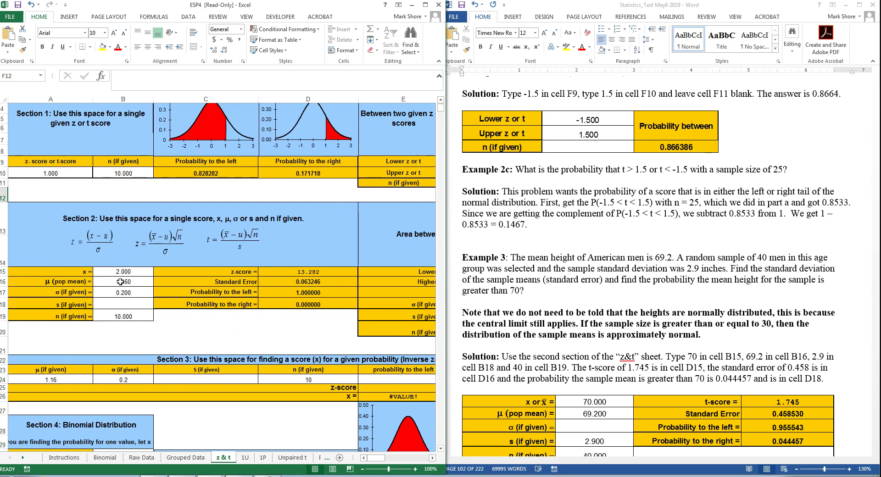
{"action": "left_click", "coordinate": [432, 458]}
{"action": "left_click", "coordinate": [433, 458]}
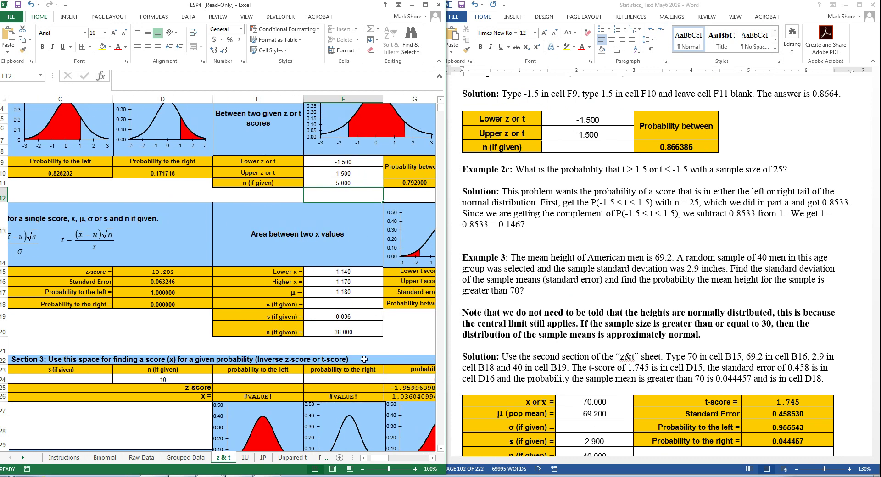
{"action": "left_click", "coordinate": [364, 458]}
{"action": "left_click", "coordinate": [364, 458]}
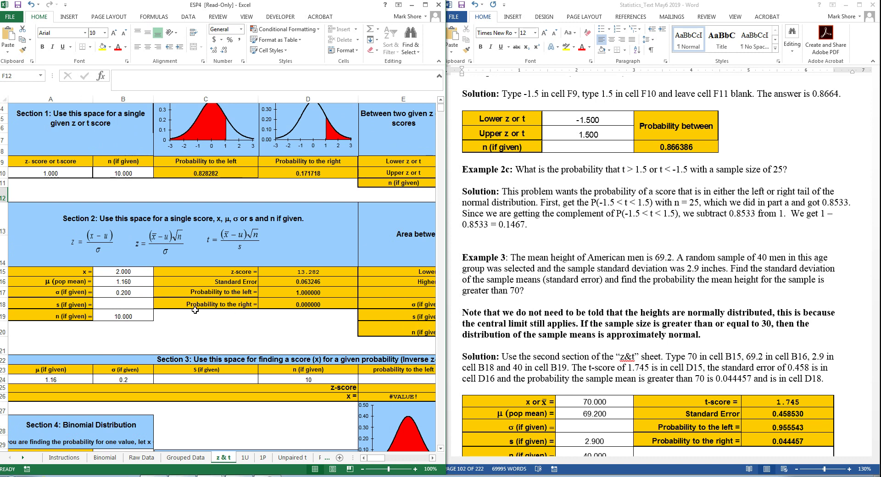
Enter population mean 69.2 in B16 and sample size 40 in B19
{"action": "left_click", "coordinate": [132, 282]}
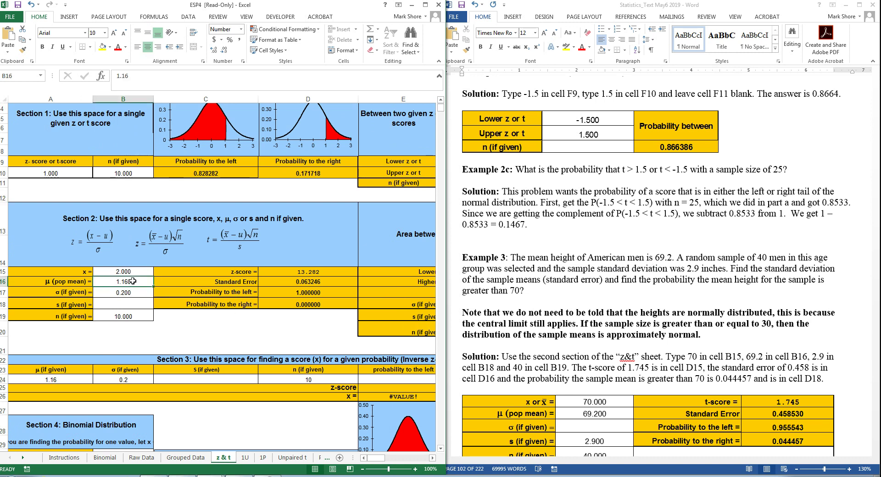
{"action": "type", "text": "69.2"}
{"action": "key", "text": "Return"}
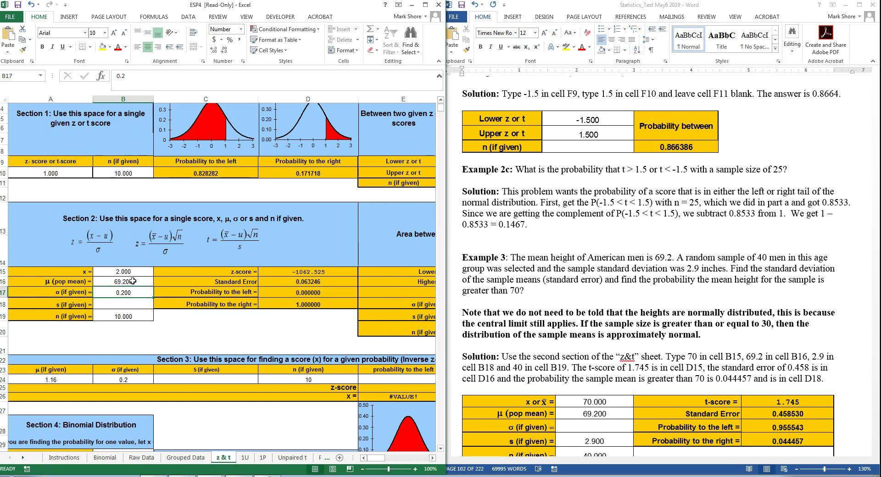
{"action": "key", "text": "Down"}
{"action": "key", "text": "Down"}
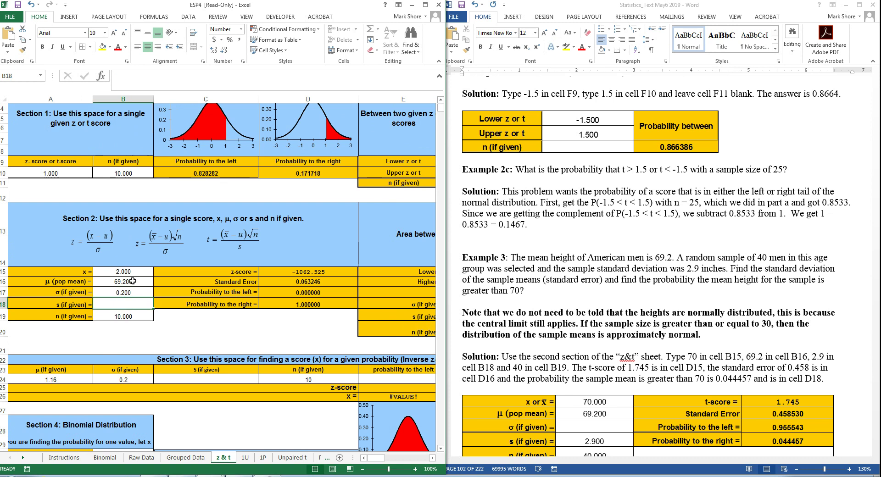
{"action": "type", "text": "40"}
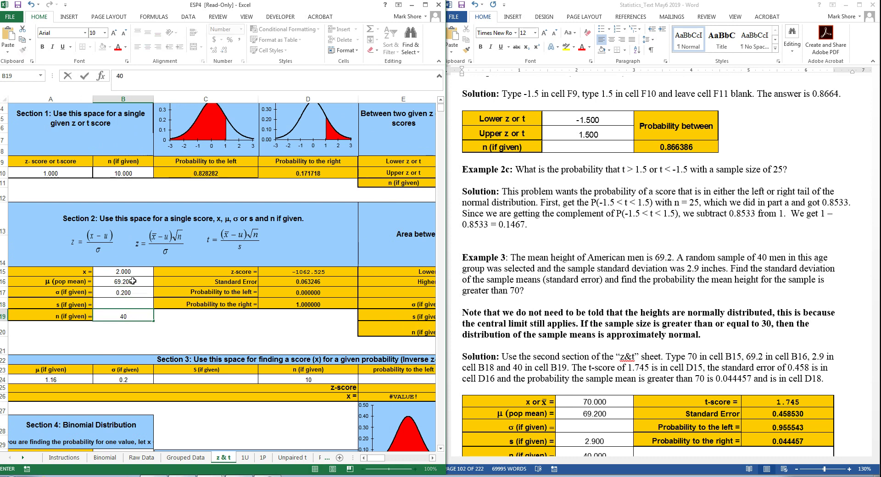
{"action": "key", "text": "Up"}
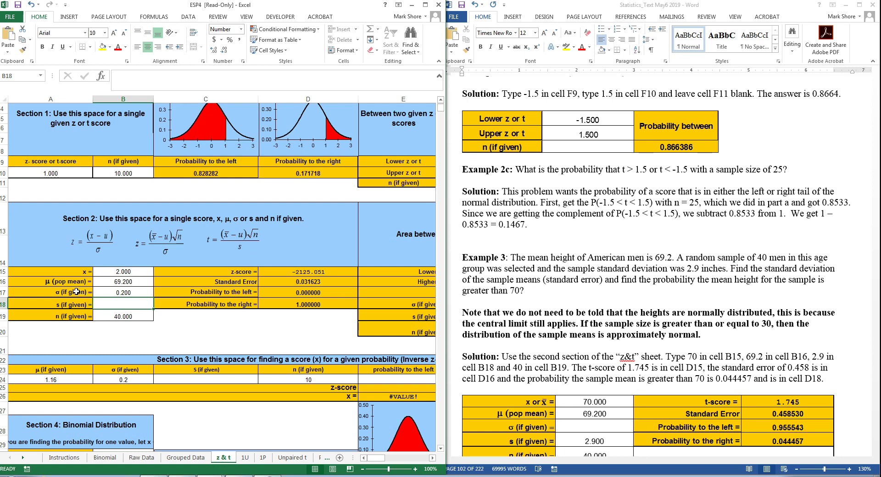
Clear the population standard deviation, then enter s = 2.9 in B18 and x = 70 in B15
{"action": "left_click", "coordinate": [99, 293]}
{"action": "key", "text": "Delete"}
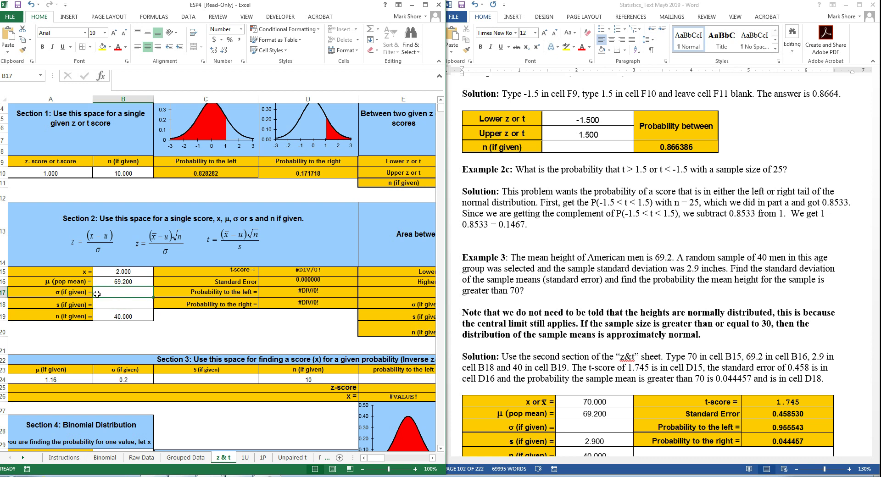
{"action": "key", "text": "Left"}
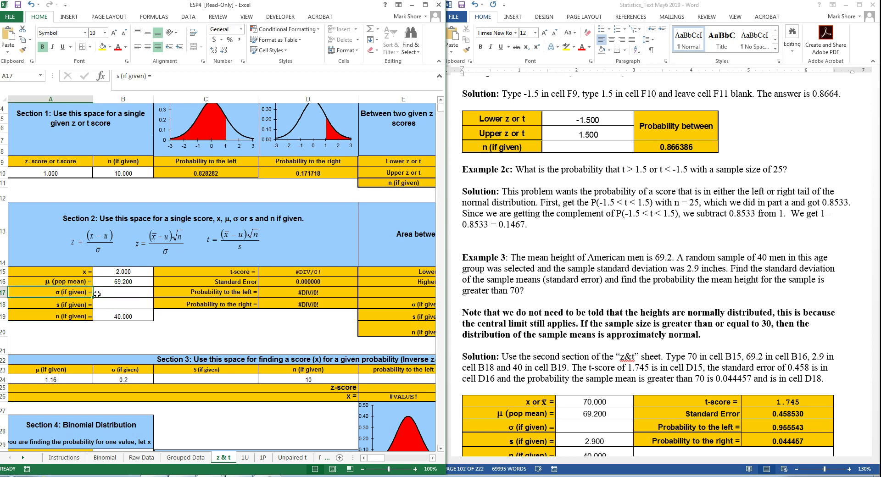
{"action": "key", "text": "Right"}
{"action": "key", "text": "Down"}
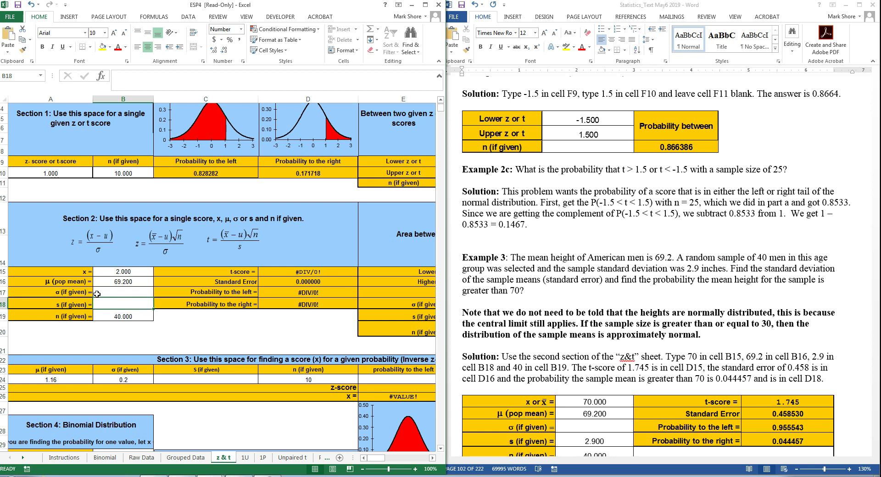
{"action": "type", "text": "2.9"}
{"action": "key", "text": "Return"}
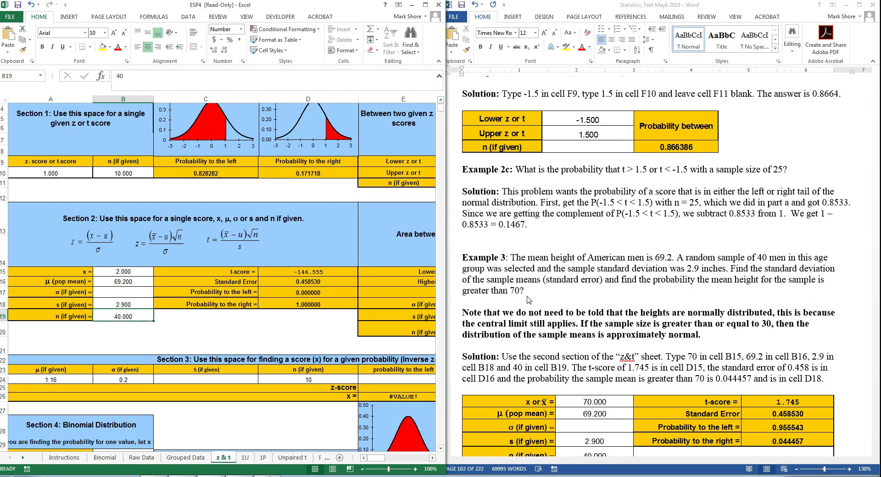
{"action": "left_click", "coordinate": [110, 272]}
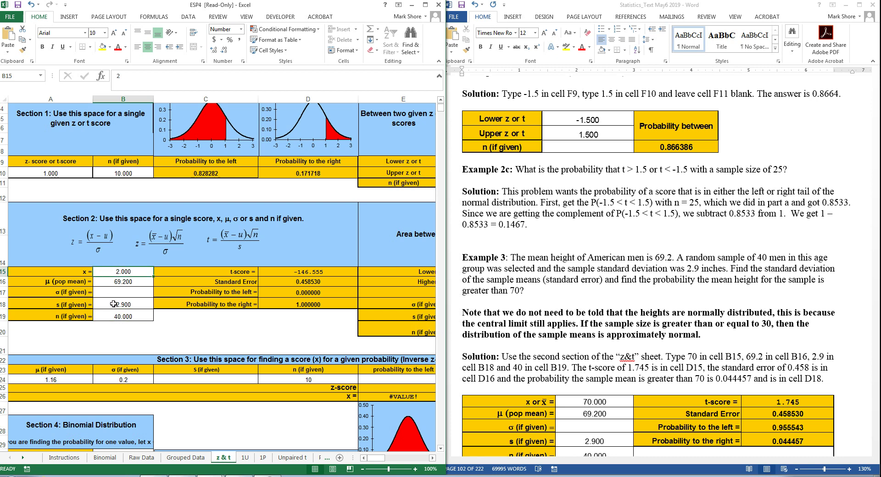
{"action": "type", "text": "70"}
{"action": "key", "text": "Return"}
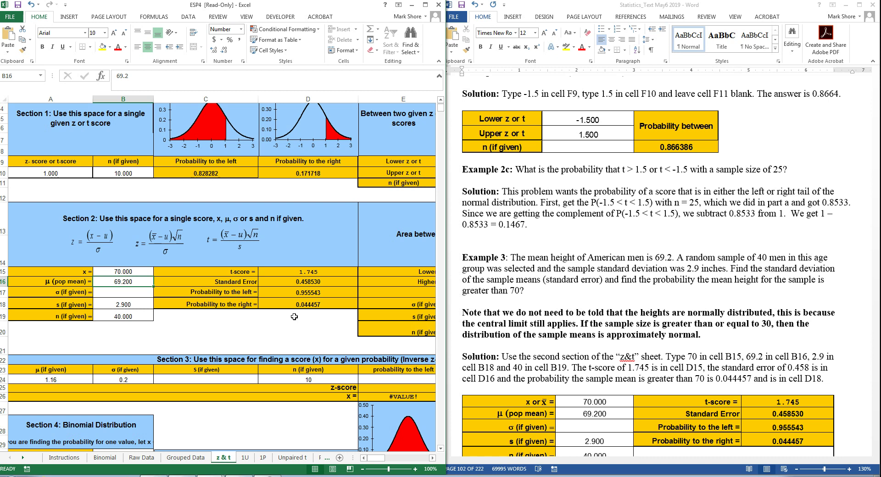
{"action": "left_click", "coordinate": [233, 306]}
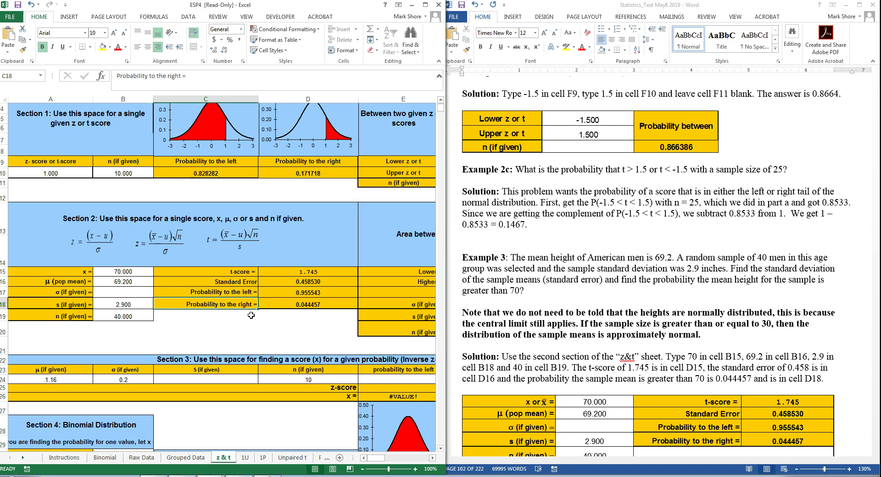
{"action": "left_click", "coordinate": [301, 304]}
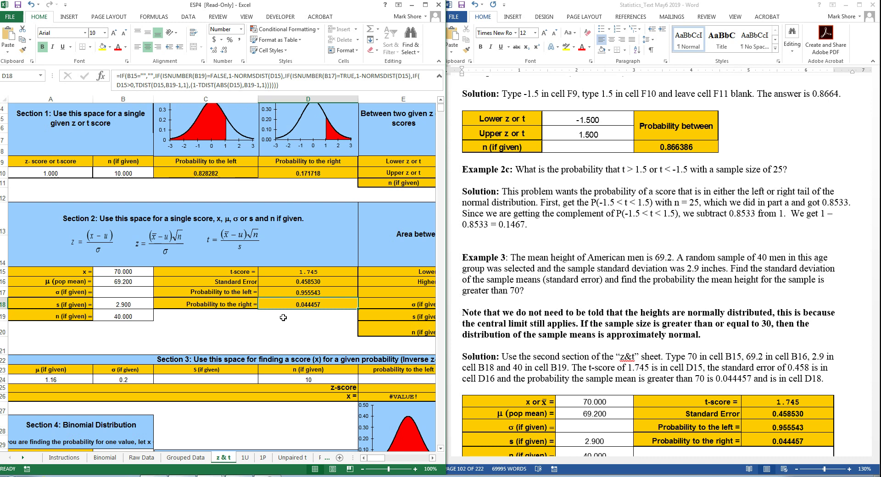
{"action": "left_click", "coordinate": [134, 305]}
{"action": "left_click", "coordinate": [132, 291]}
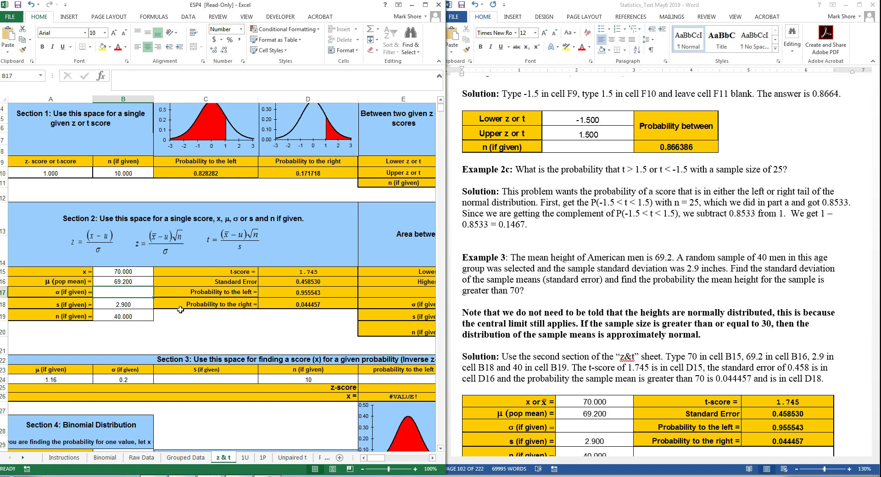
{"action": "left_click", "coordinate": [132, 306]}
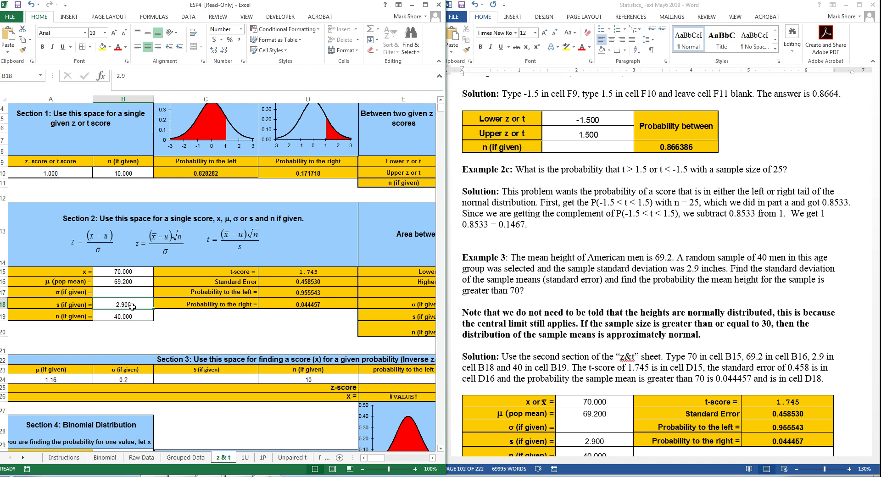
{"action": "left_click", "coordinate": [596, 327]}
Scroll Word to Example 4 on Pepsi prices and Excel to the between-two-x-values section
{"action": "scroll", "coordinate": [596, 326], "scroll_direction": "down", "scroll_amount": 8}
{"action": "scroll", "coordinate": [596, 326], "scroll_direction": "down", "scroll_amount": 3}
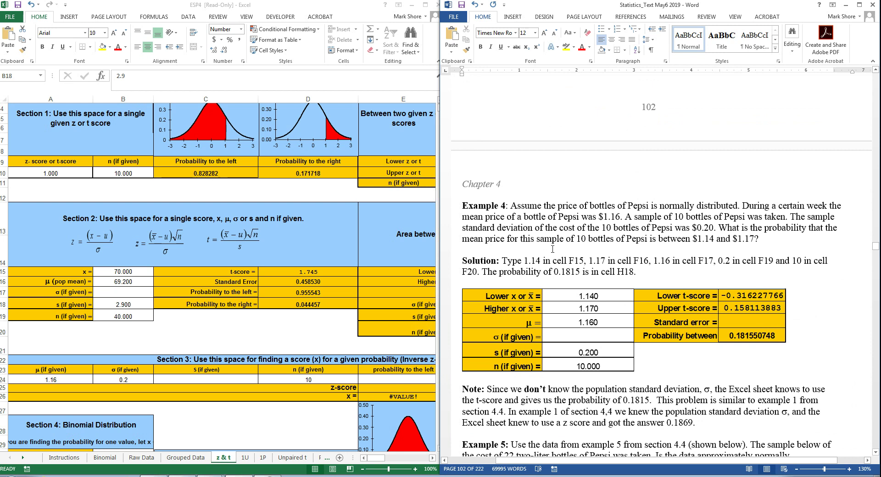
{"action": "left_click", "coordinate": [432, 458]}
{"action": "left_click", "coordinate": [433, 458]}
{"action": "left_click", "coordinate": [433, 458]}
{"action": "left_click", "coordinate": [433, 458]}
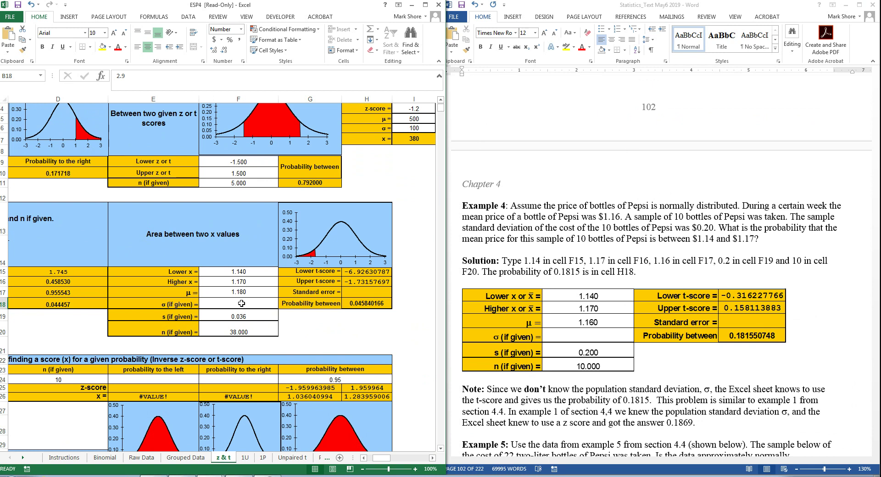
{"action": "left_click", "coordinate": [241, 303]}
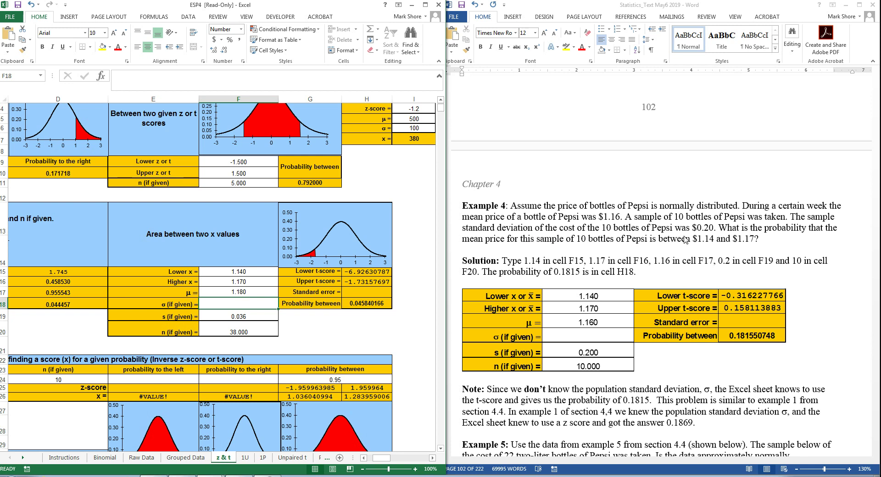
Enter sample standard deviation 0.2 and higher x value 1.17
{"action": "left_click", "coordinate": [251, 315]}
{"action": "type", "text": ".2"}
{"action": "key", "text": "Return"}
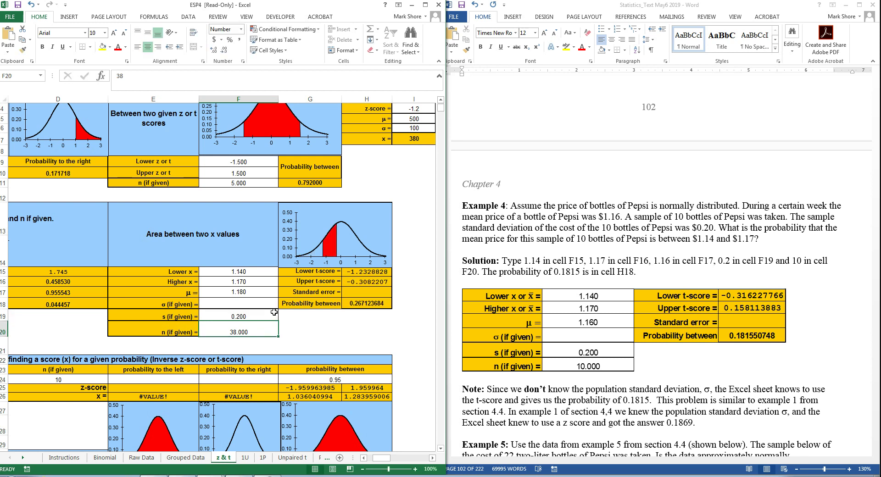
{"action": "left_click", "coordinate": [229, 272]}
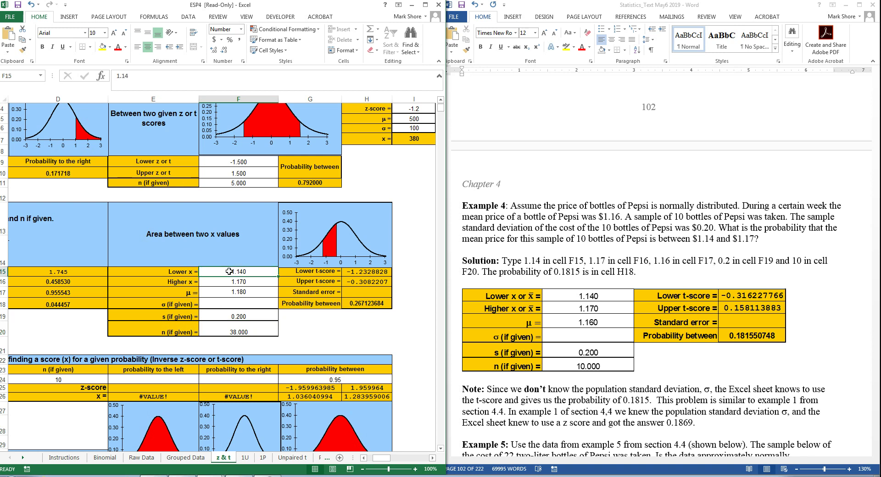
{"action": "key", "text": "Down"}
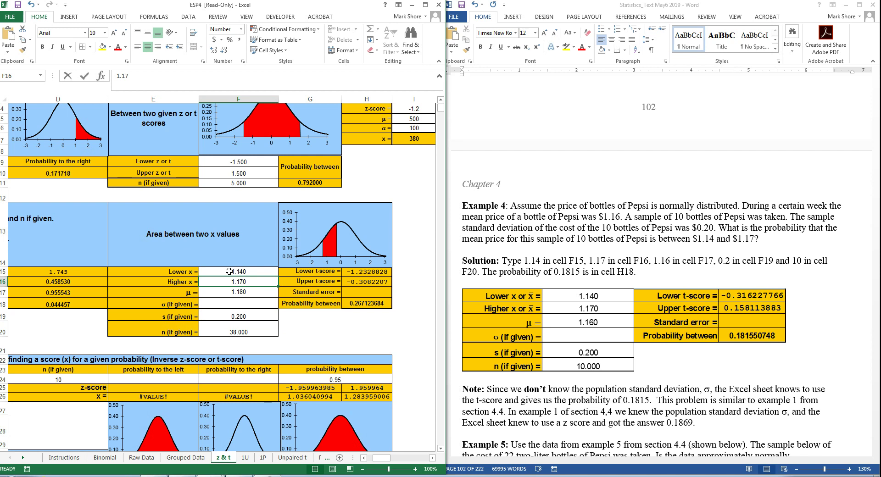
{"action": "type", "text": "1.17"}
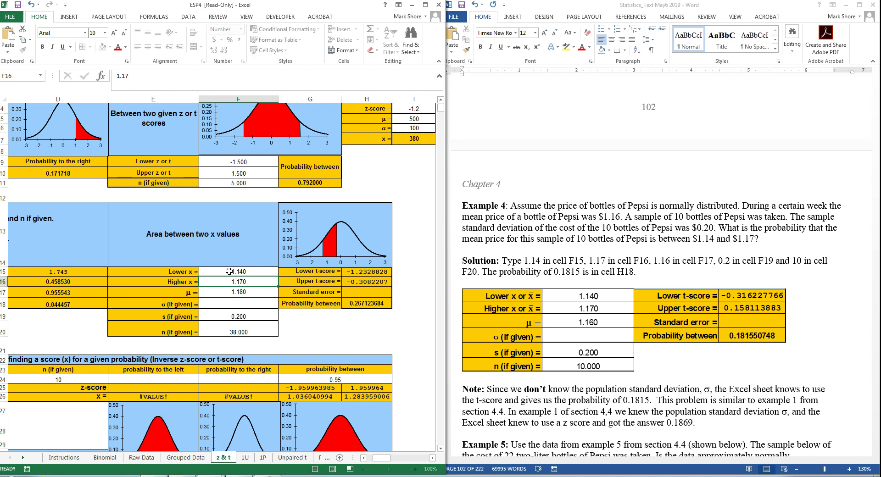
{"action": "key", "text": "Return"}
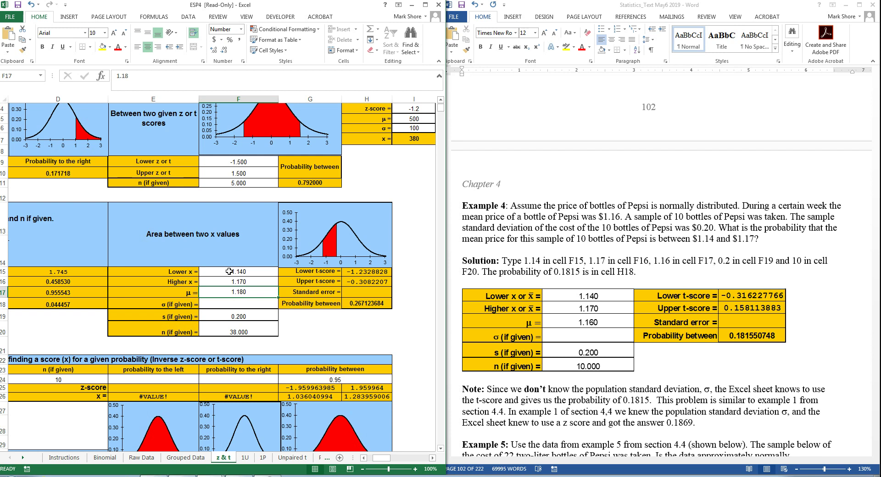
Set the mean to 1.16 and sample size to 10, giving 0.181550748 between
{"action": "type", "text": "1.16"}
{"action": "key", "text": "Return"}
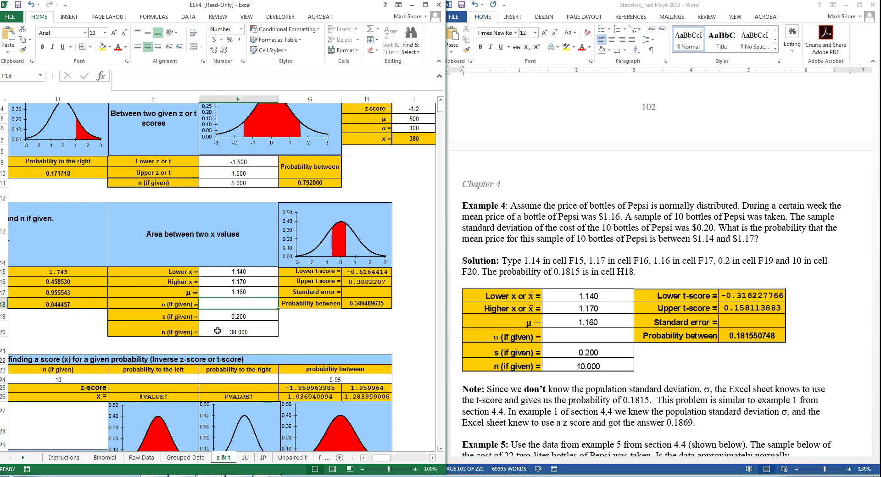
{"action": "left_click", "coordinate": [232, 334]}
{"action": "type", "text": "10"}
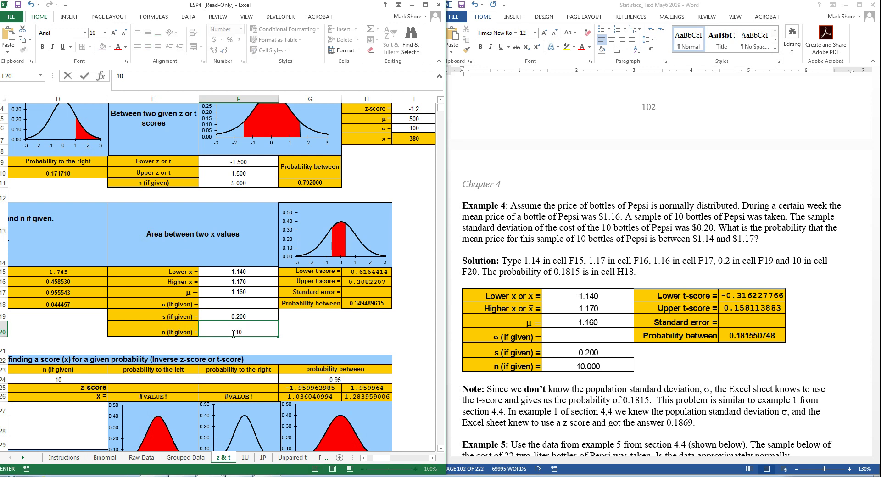
{"action": "key", "text": "Return"}
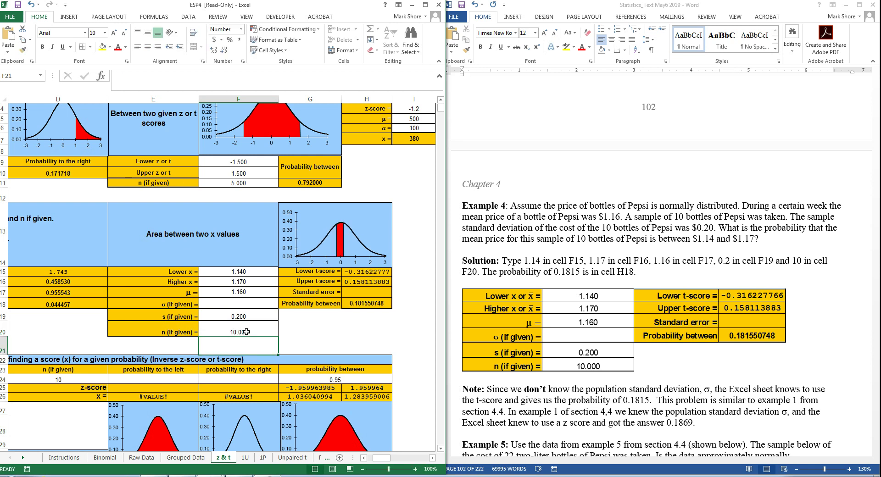
{"action": "left_click", "coordinate": [363, 305]}
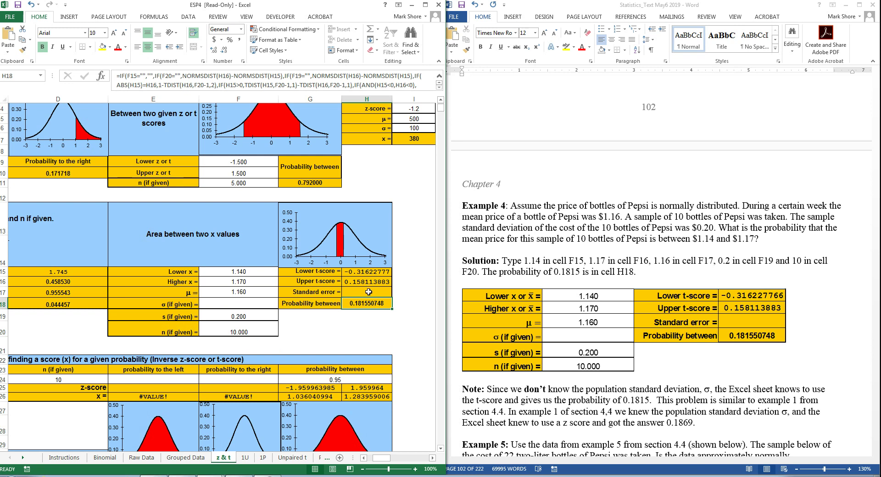
{"action": "left_click", "coordinate": [247, 316]}
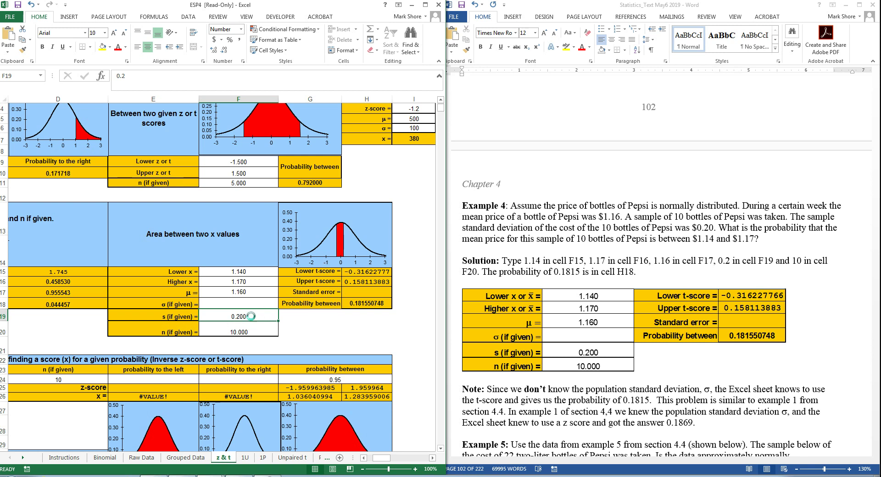
{"action": "key", "text": "Delete"}
{"action": "key", "text": "Up"}
{"action": "type", "text": ".2"}
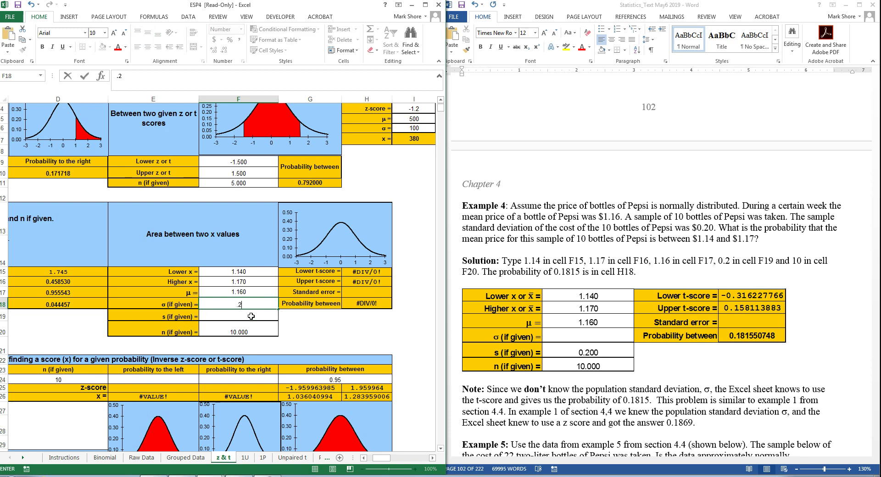
{"action": "key", "text": "Return"}
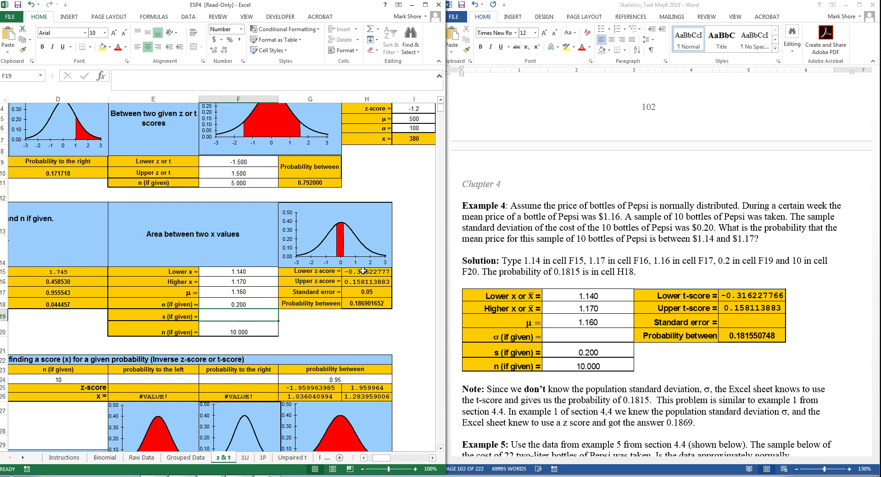
{"action": "left_click", "coordinate": [375, 304]}
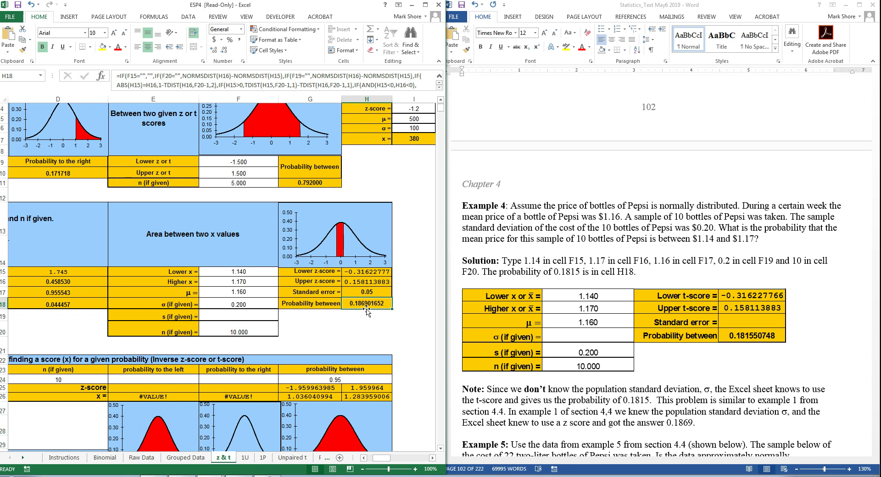
{"action": "left_click", "coordinate": [260, 302]}
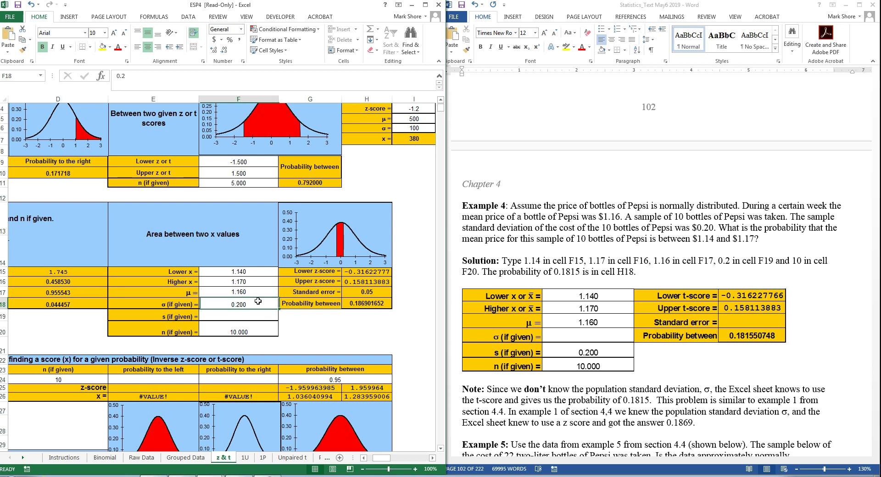
{"action": "key", "text": "Delete"}
{"action": "key", "text": "Return"}
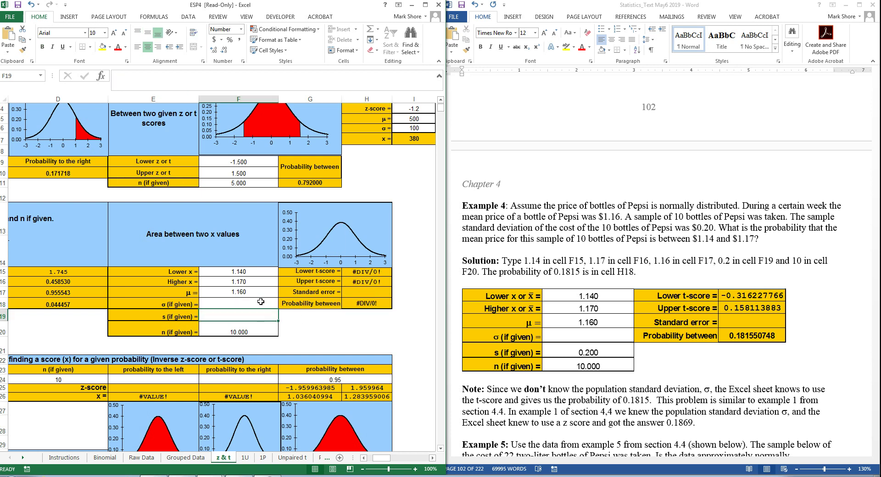
{"action": "type", "text": ".2"}
{"action": "key", "text": "Return"}
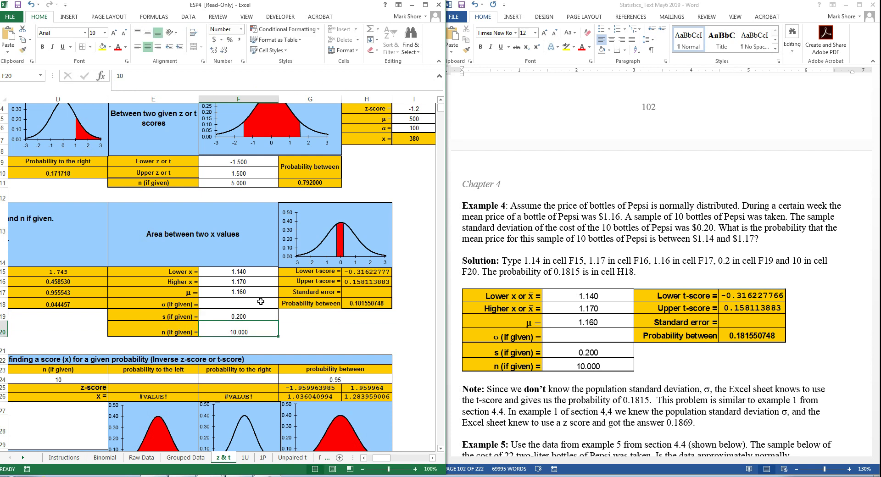
{"action": "left_click", "coordinate": [376, 303]}
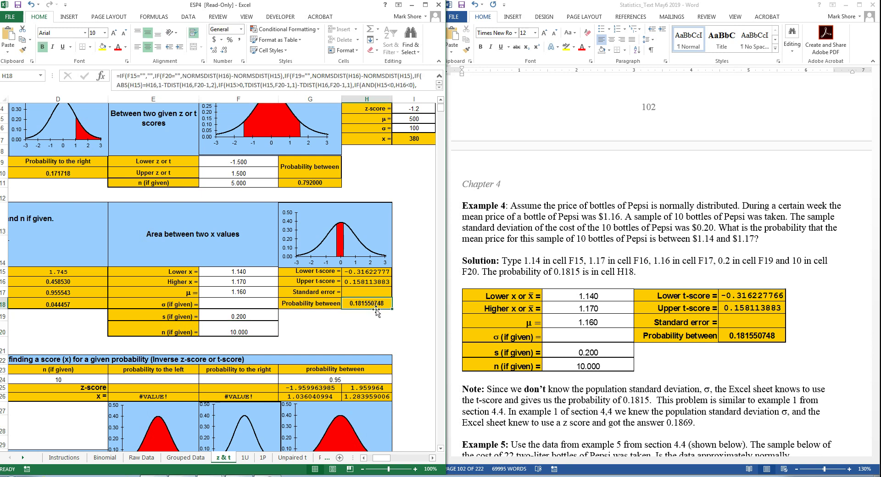
Scroll the textbook to Example 5 on 22 Pepsi bottles and its Pepsi Cost table
{"action": "left_click", "coordinate": [546, 395]}
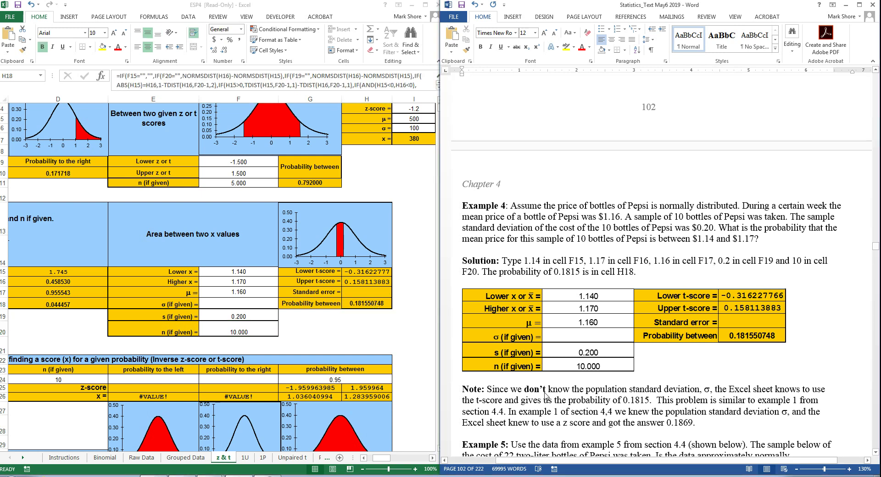
{"action": "scroll", "coordinate": [545, 393], "scroll_direction": "down", "scroll_amount": 2}
{"action": "scroll", "coordinate": [545, 392], "scroll_direction": "down", "scroll_amount": 4}
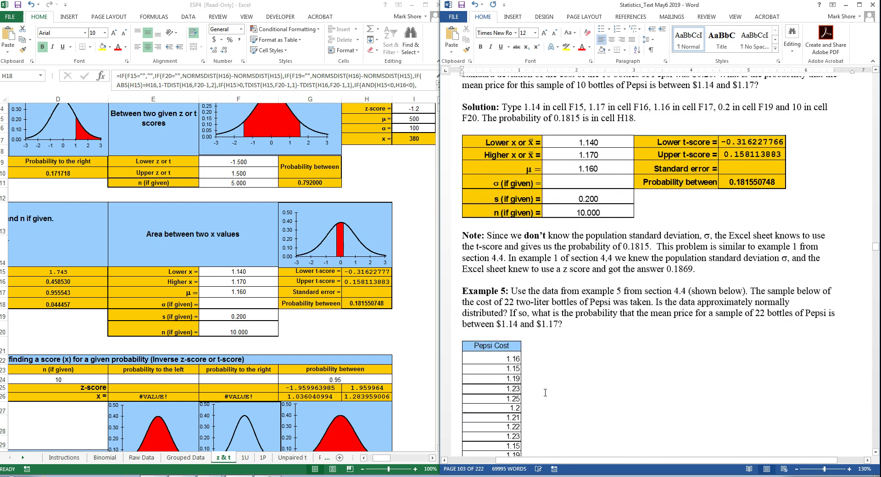
{"action": "scroll", "coordinate": [546, 393], "scroll_direction": "up", "scroll_amount": 4}
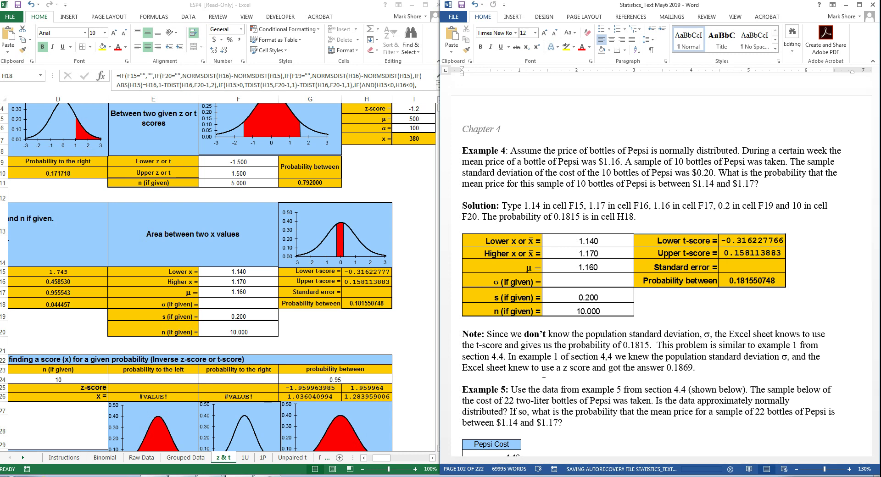
{"action": "scroll", "coordinate": [625, 384], "scroll_direction": "down", "scroll_amount": 5}
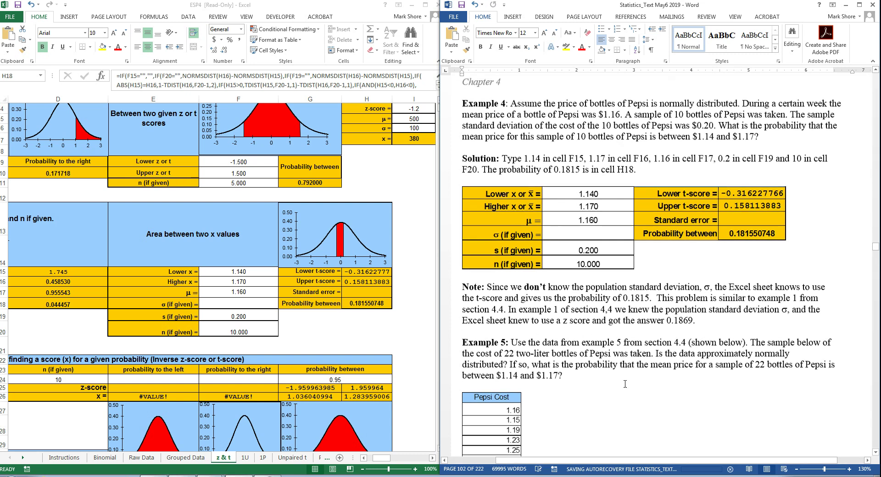
{"action": "scroll", "coordinate": [625, 384], "scroll_direction": "down", "scroll_amount": 2}
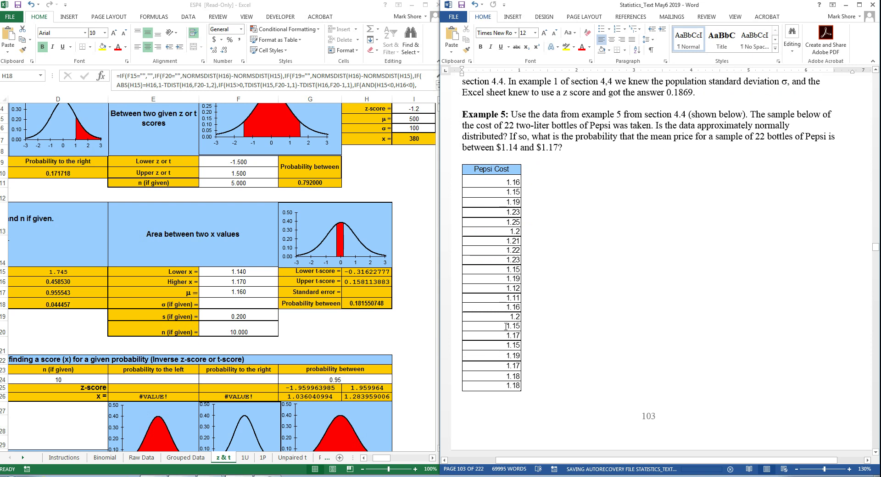
{"action": "mouse_move", "coordinate": [183, 476]}
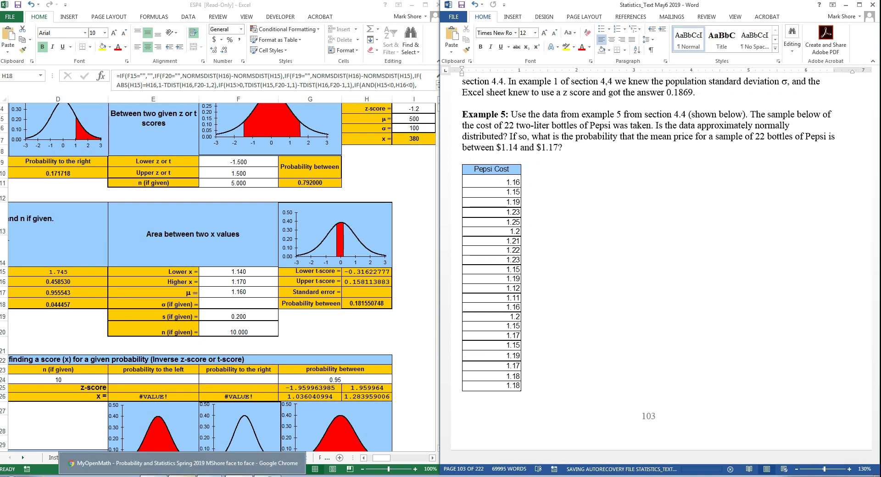